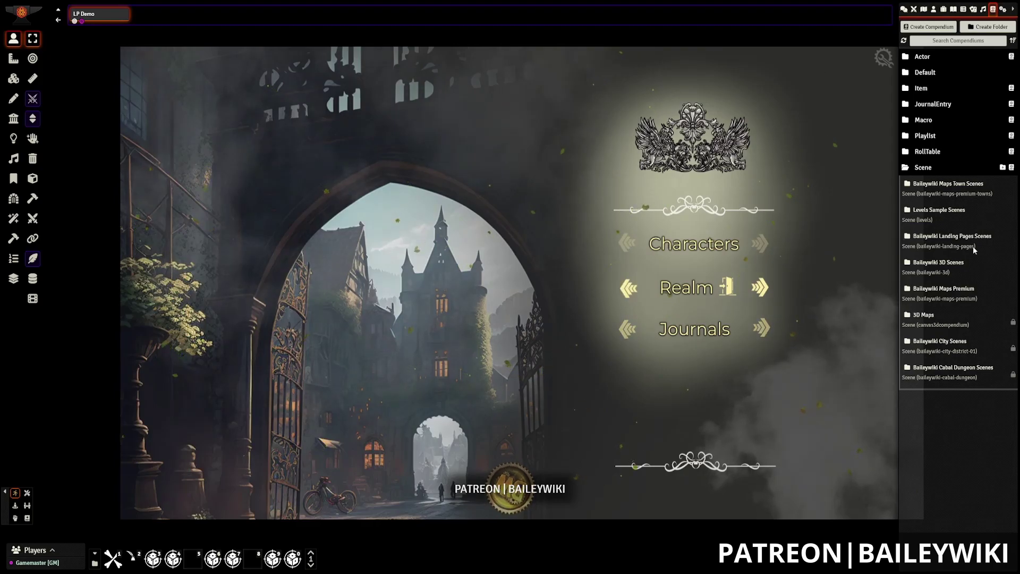
Open the Baileywiki Landing Pages Scenes compendium, expand Baileywiki Landing Pages and 00 Remastered, and collapse 00 NEW!
click(956, 242)
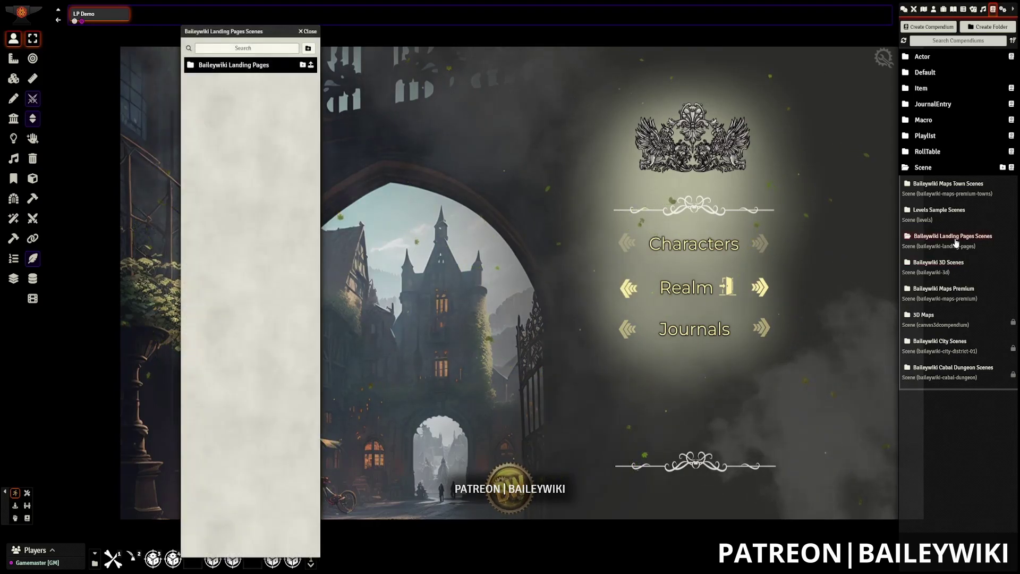
click(255, 65)
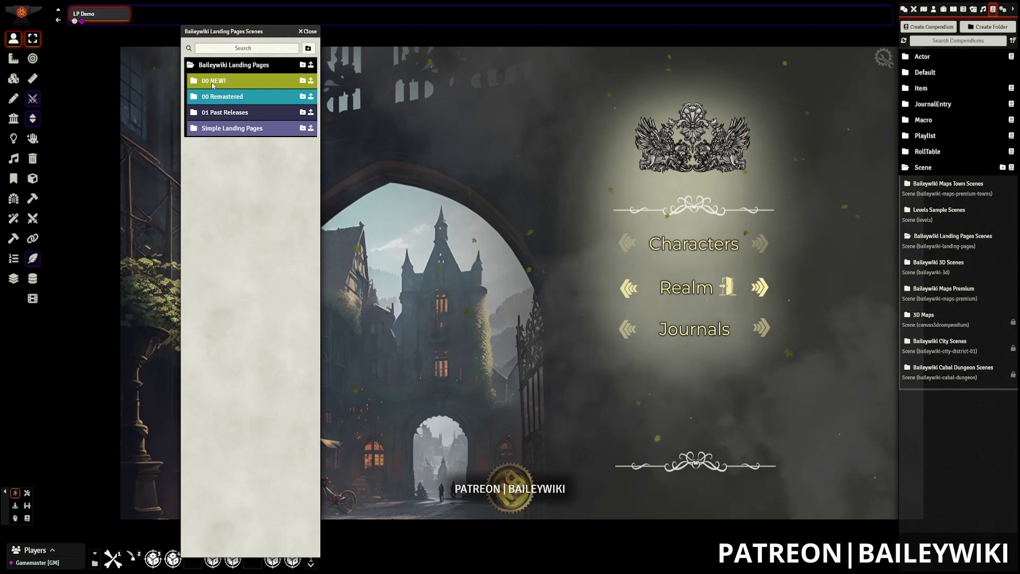
click(246, 84)
click(232, 223)
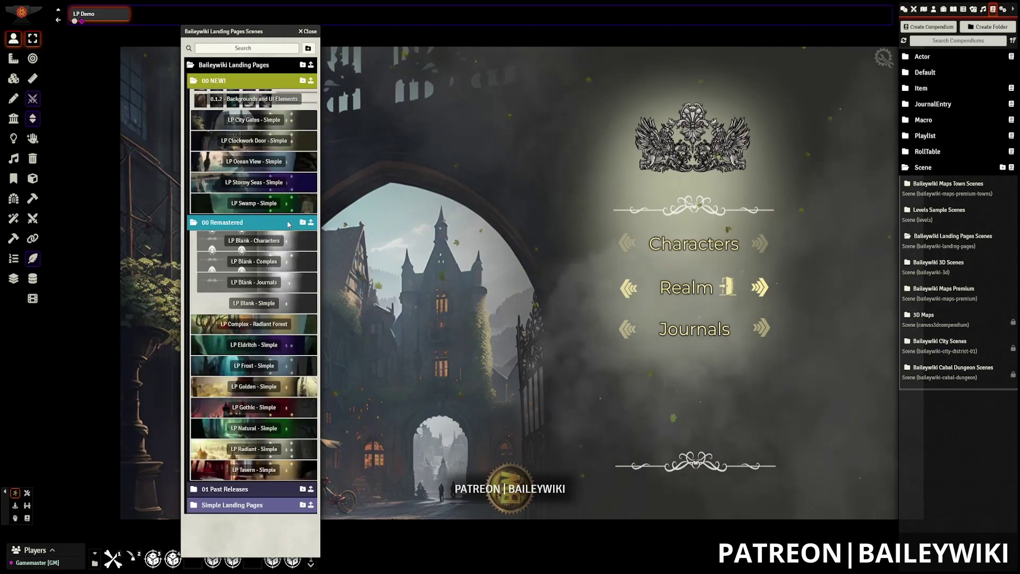
click(207, 82)
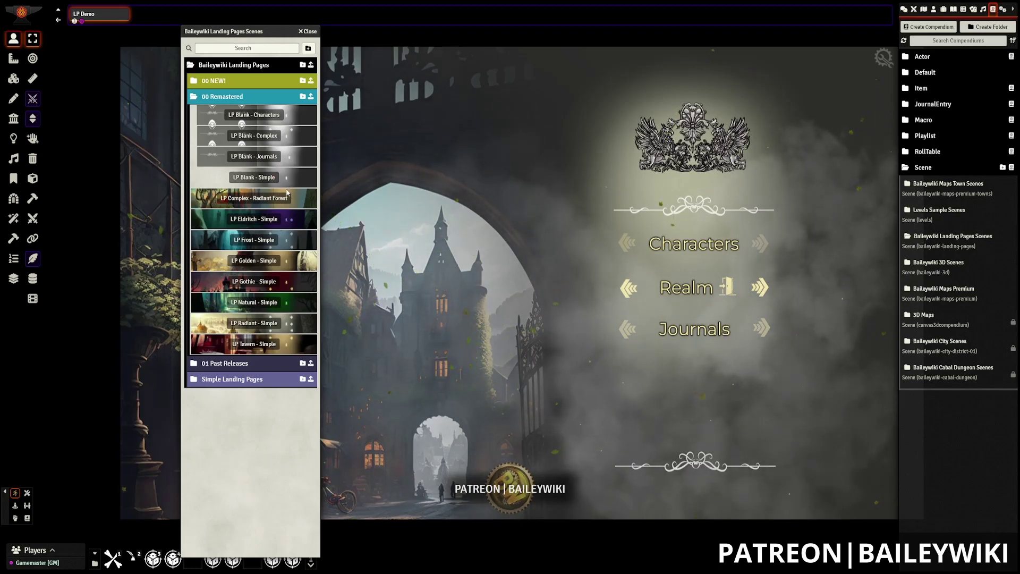
Import the LP Blank - Characters and LP Blank - Journals scenes into the world, then close the compendium.
right_click(260, 143)
right_click(264, 117)
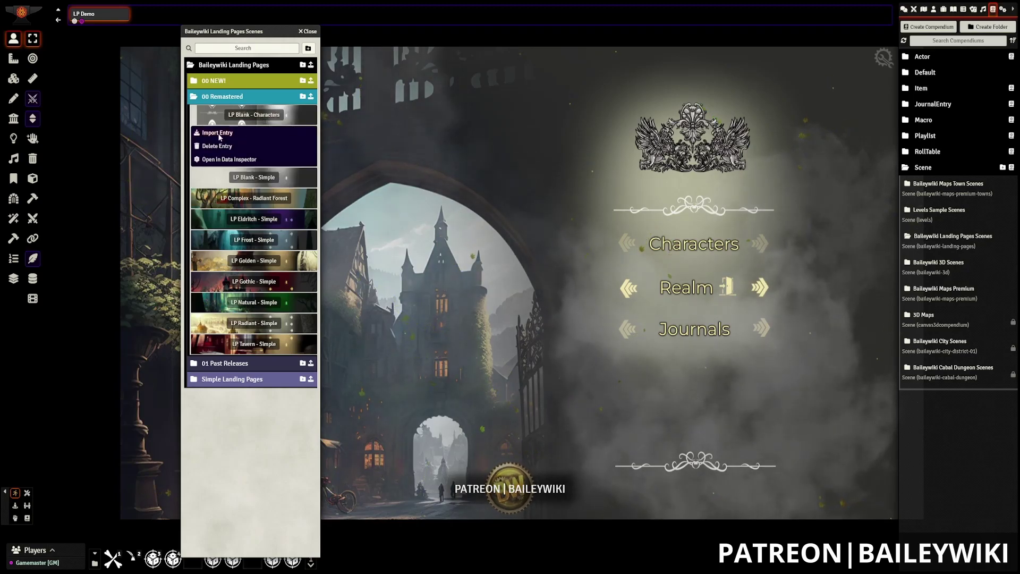
click(215, 133)
right_click(267, 162)
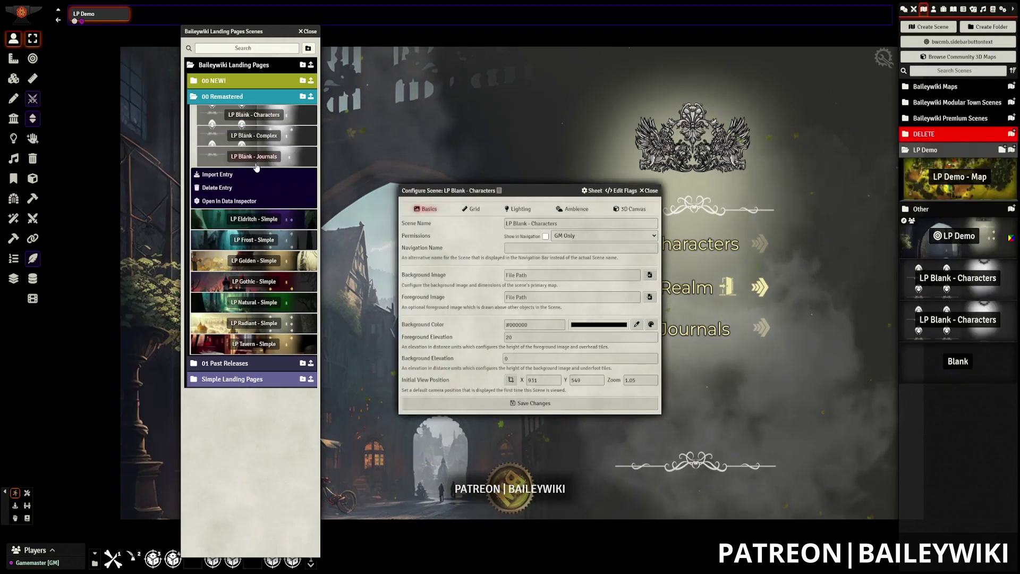
click(215, 172)
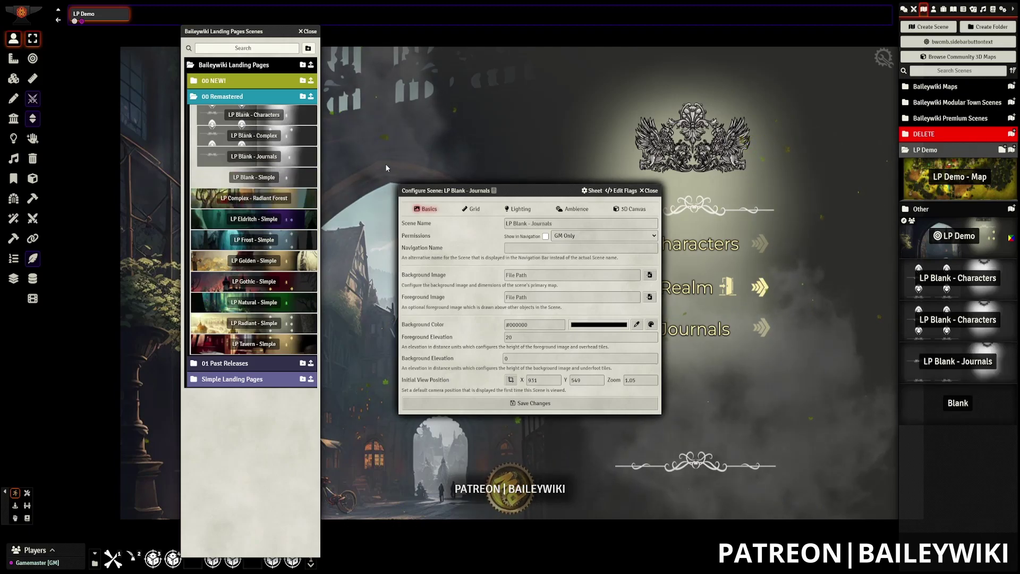
click(308, 32)
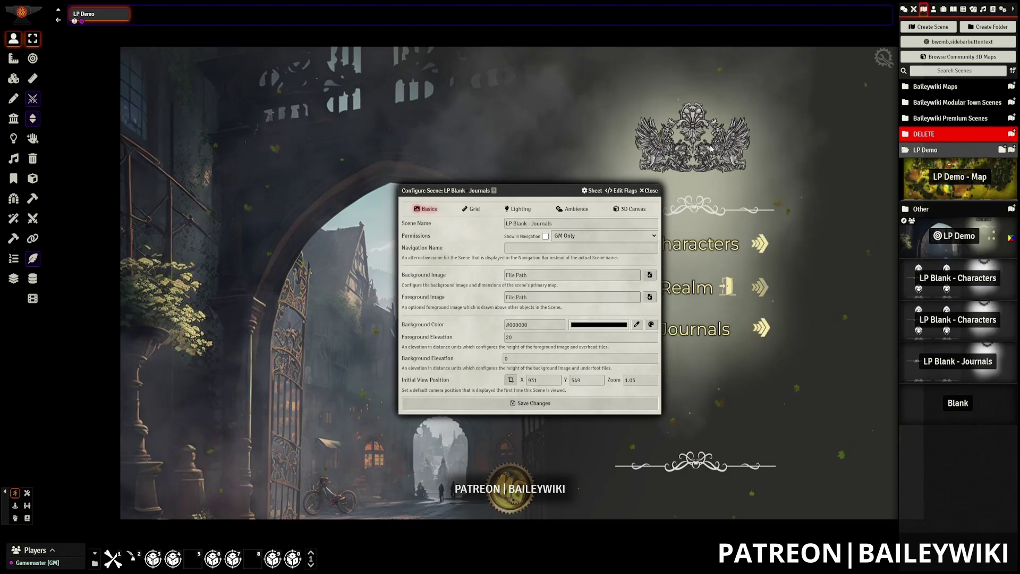
Rename the imported Characters scene to 'LP Demo - Characters' and save it.
click(653, 192)
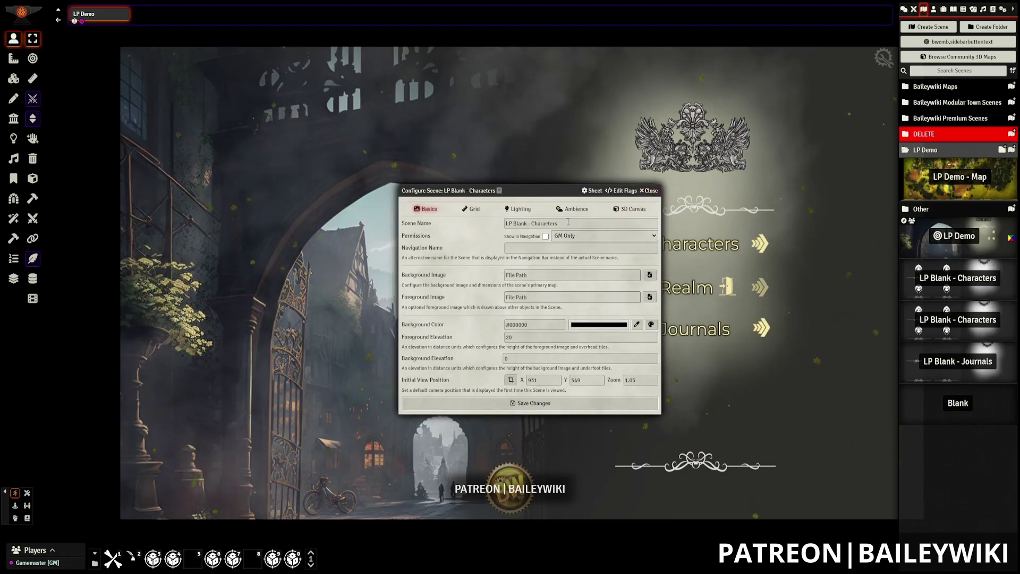
double_click(519, 224)
text(Demo)
click(602, 406)
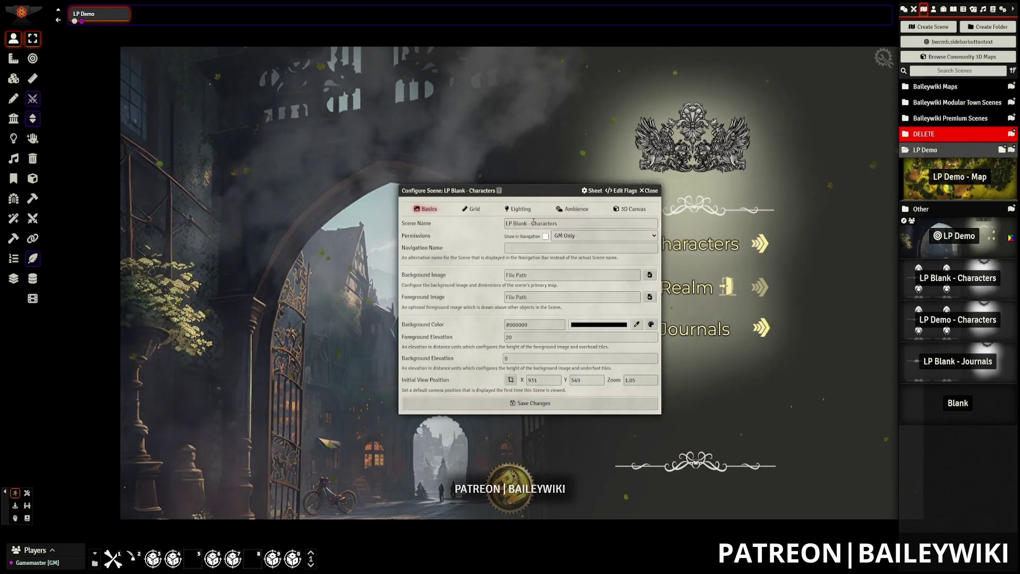
Delete the duplicate LP Blank - Characters scene.
key(Escape)
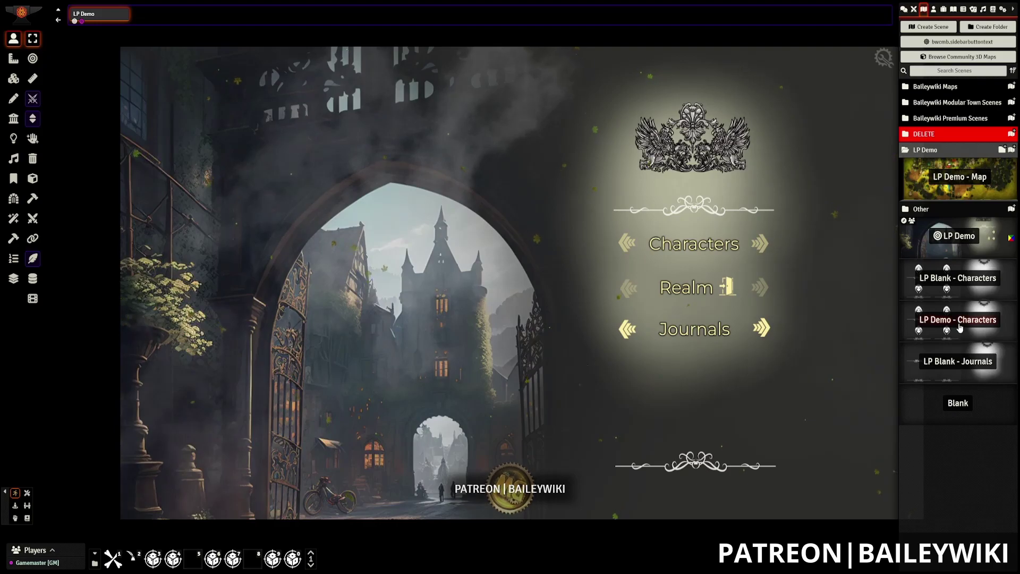
right_click(959, 278)
click(919, 374)
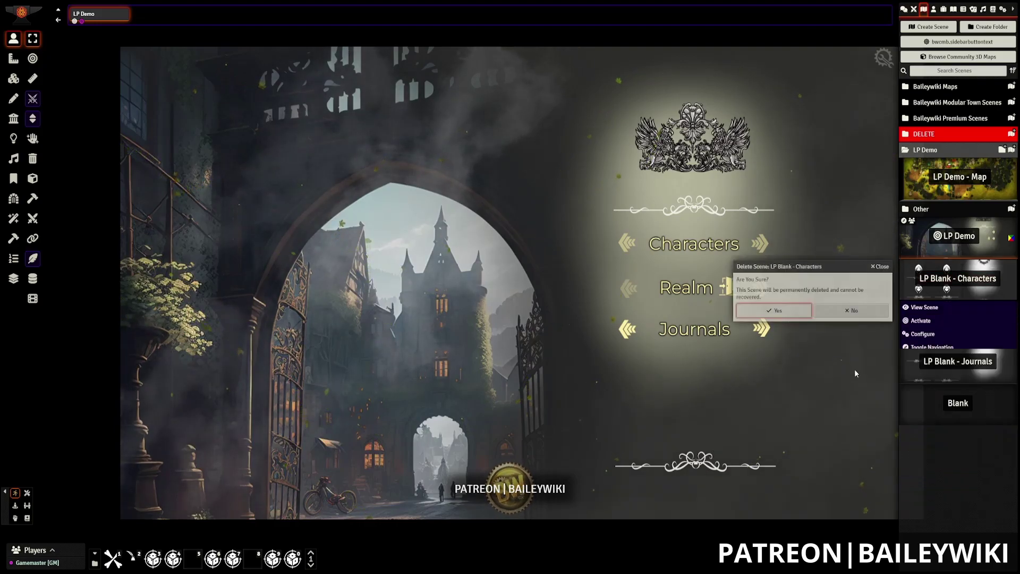
click(774, 312)
Rename LP Blank - Journals to 'LP Demo - Journals' and save it.
right_click(956, 322)
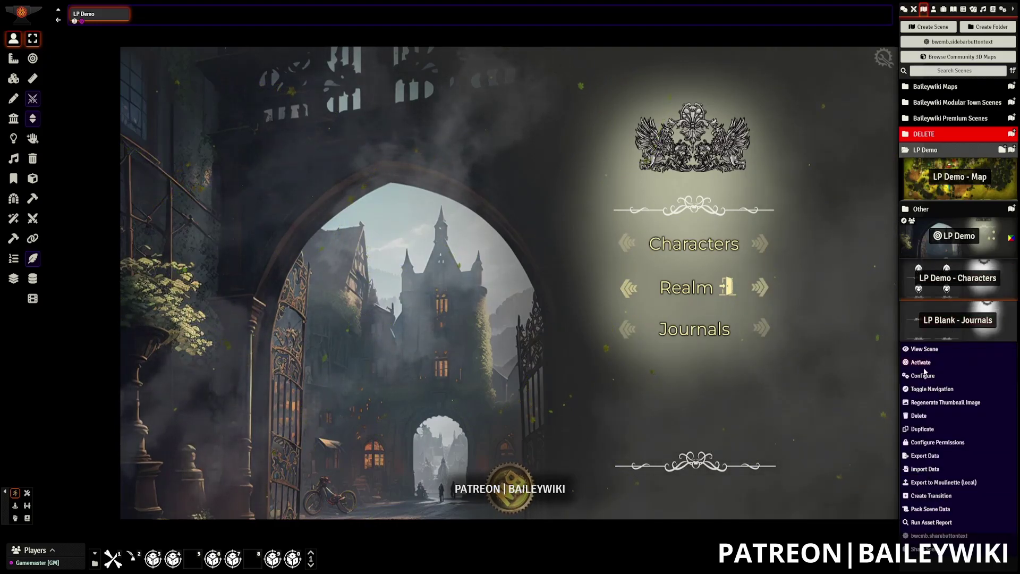
click(926, 377)
double_click(521, 224)
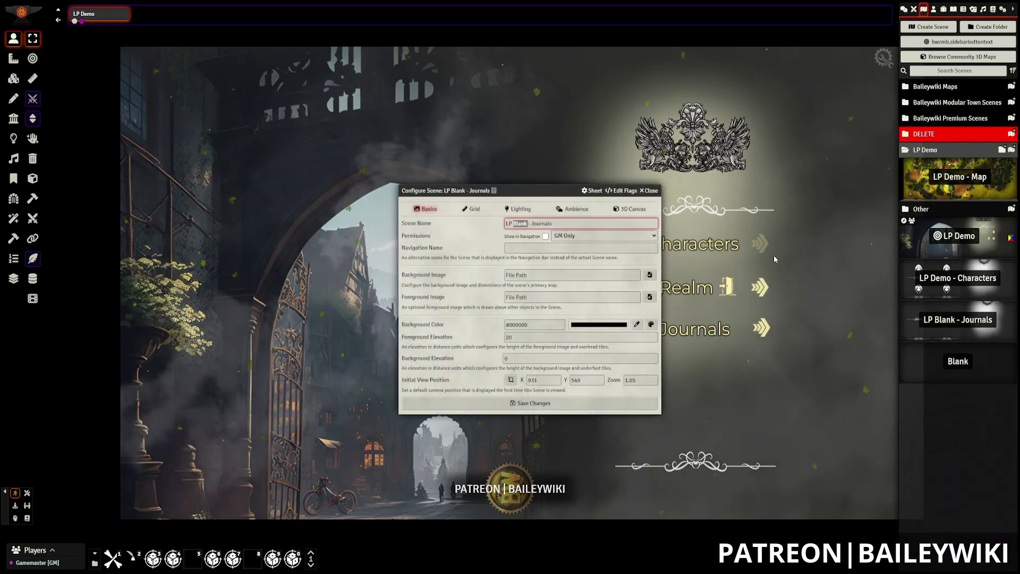
text(Demo)
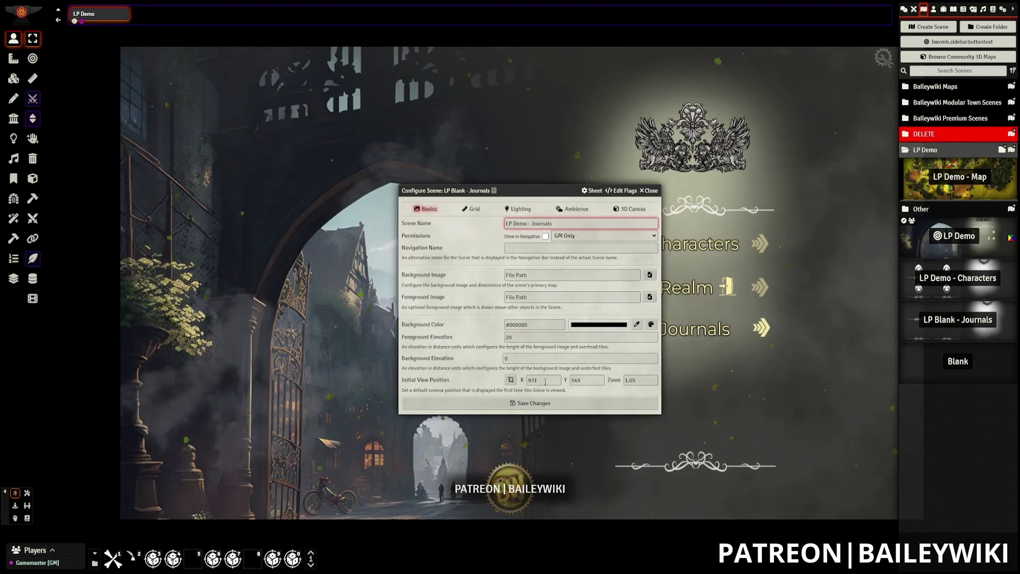
click(530, 403)
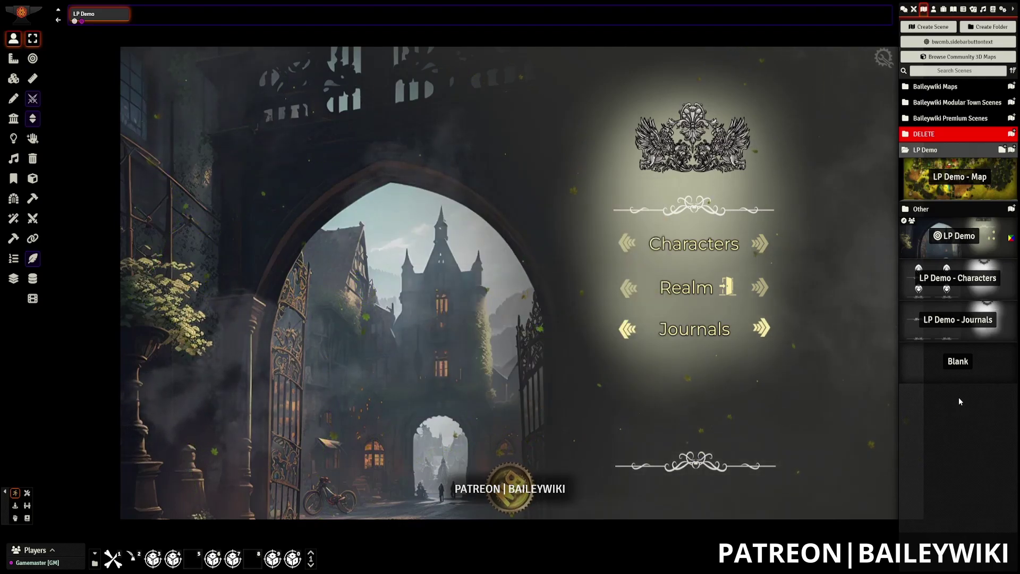
Move LP Demo - Characters and LP Demo - Journals into the LP Demo folder and view the Characters scene.
drag(975, 291, 928, 150)
drag(983, 326, 928, 150)
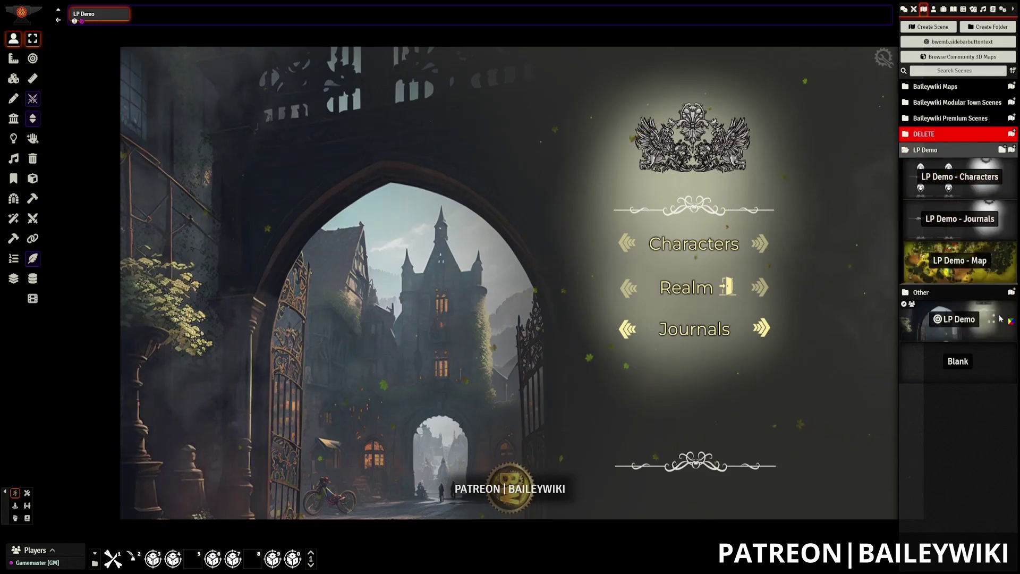
click(967, 181)
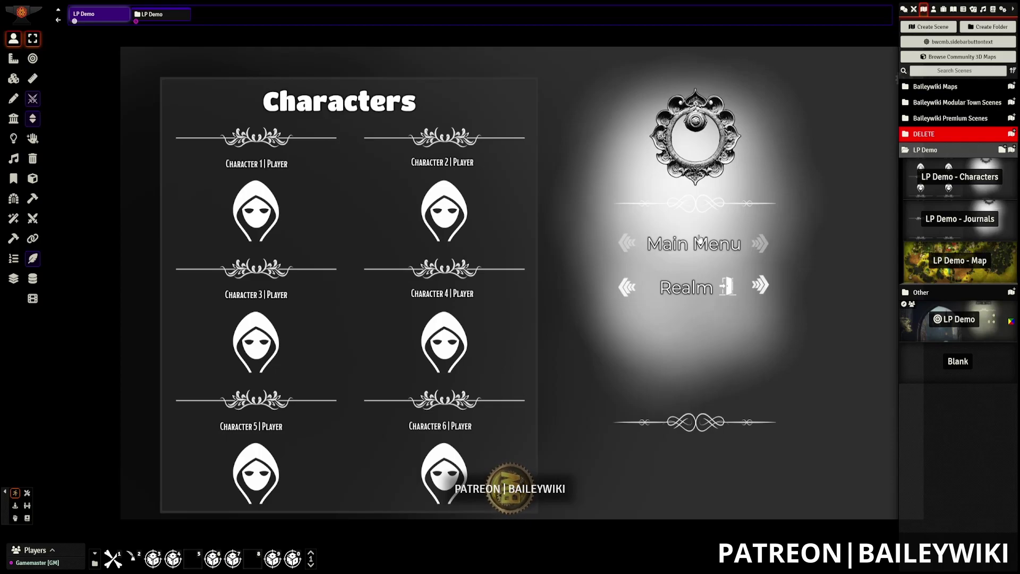
Test the Main Menu tile's link, return to LP Demo - Characters, and open the tile's settings.
click(13, 78)
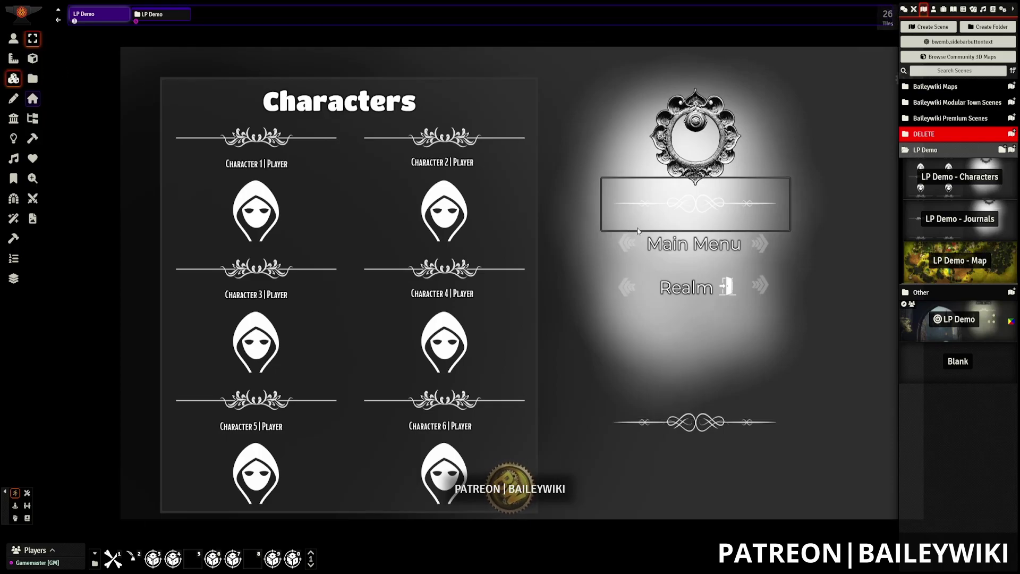
click(684, 249)
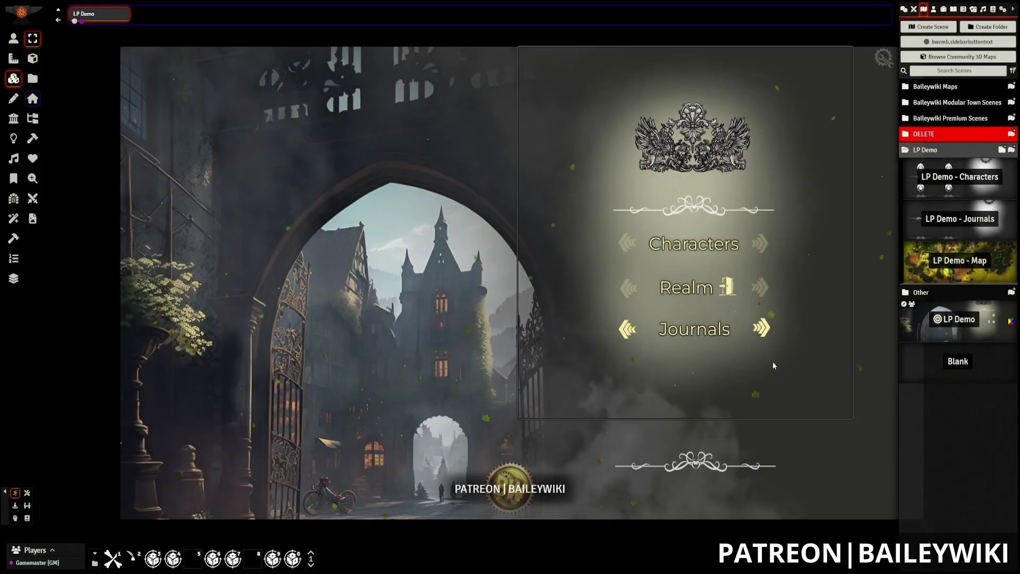
click(949, 183)
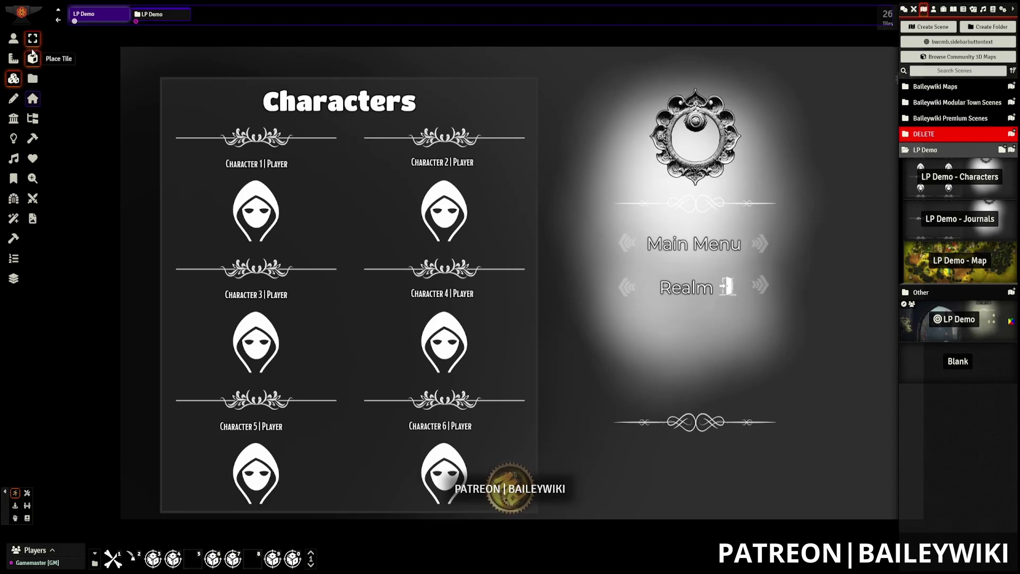
double_click(661, 251)
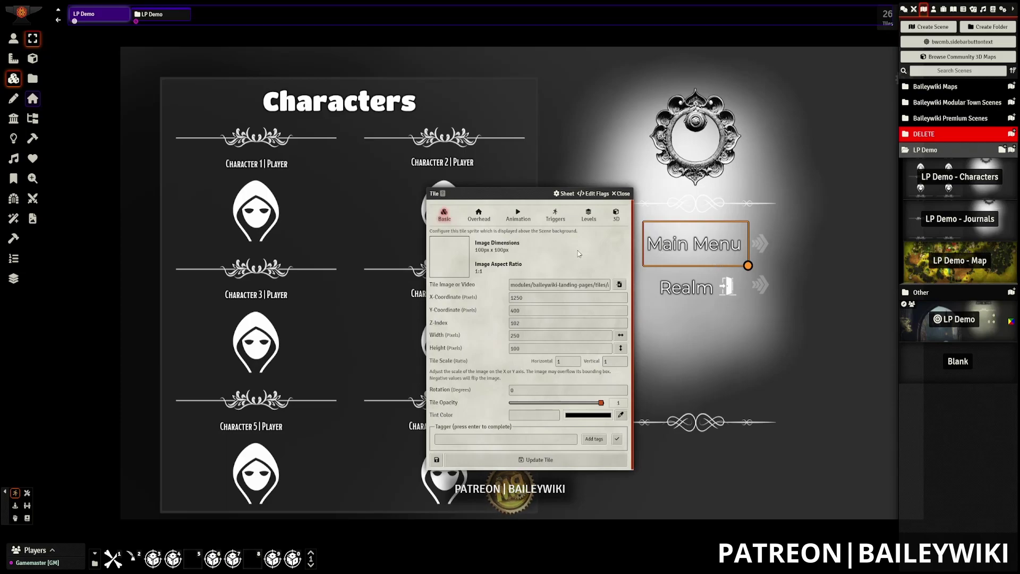
List the Main Menu tile's trigger actions and edit its Run Macro action.
click(556, 215)
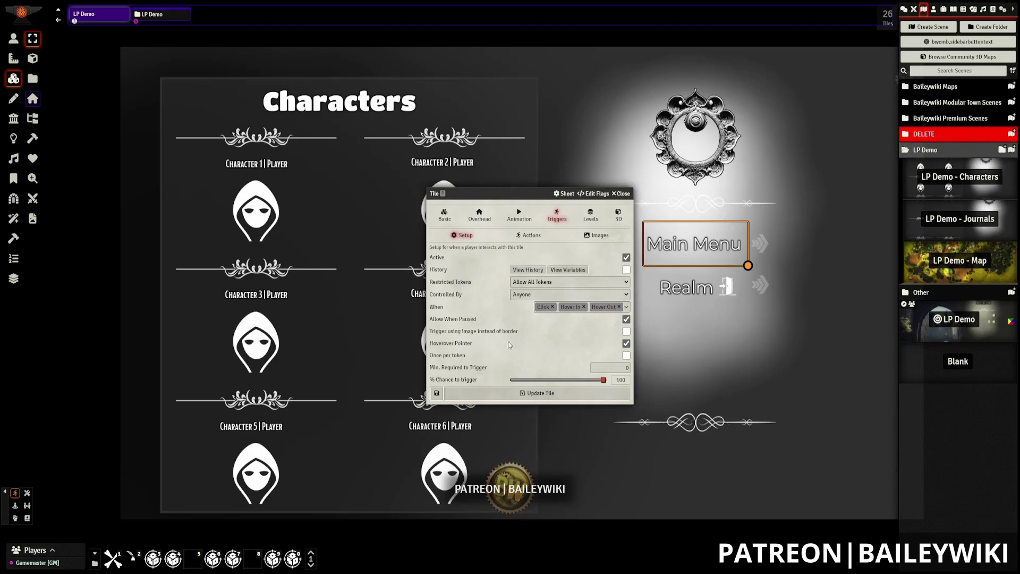
click(531, 236)
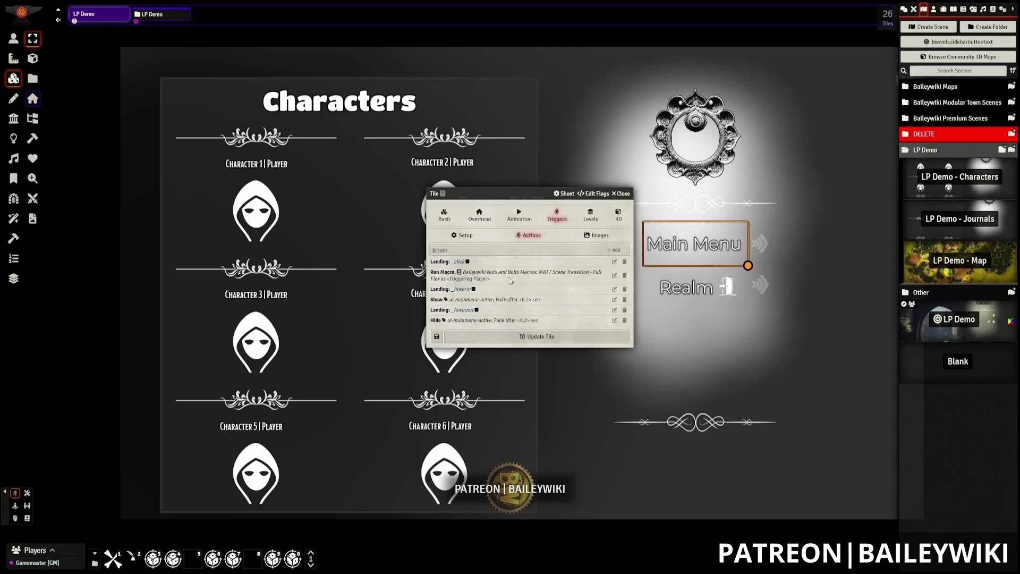
click(614, 277)
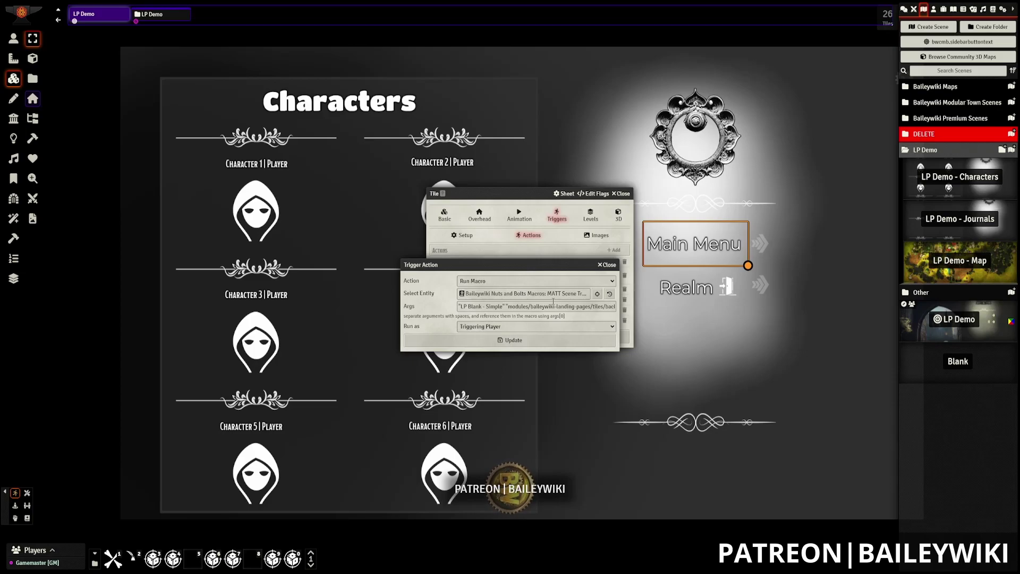
click(466, 306)
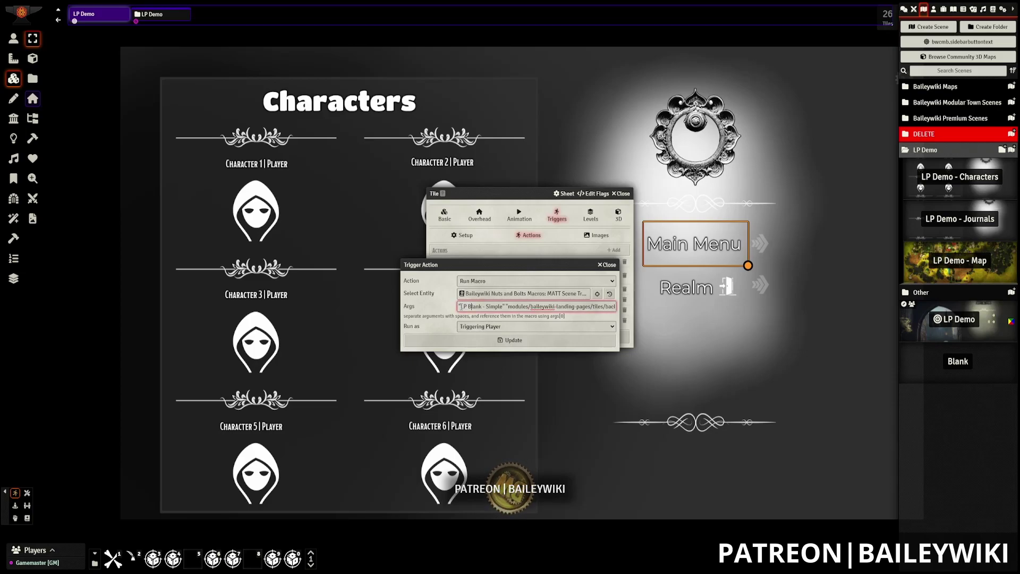
drag(468, 306, 488, 307)
text(Demo)
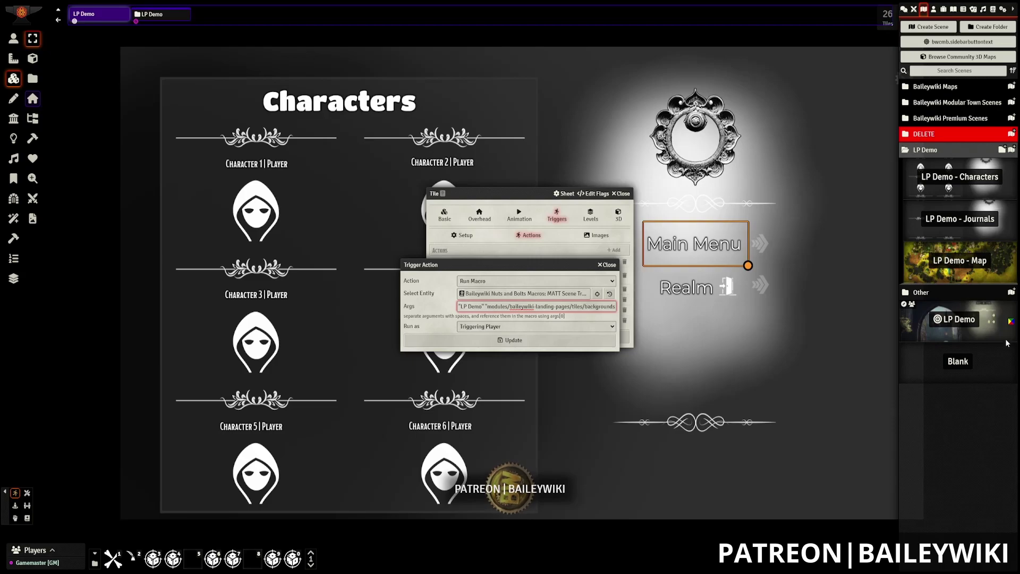
right_click(986, 326)
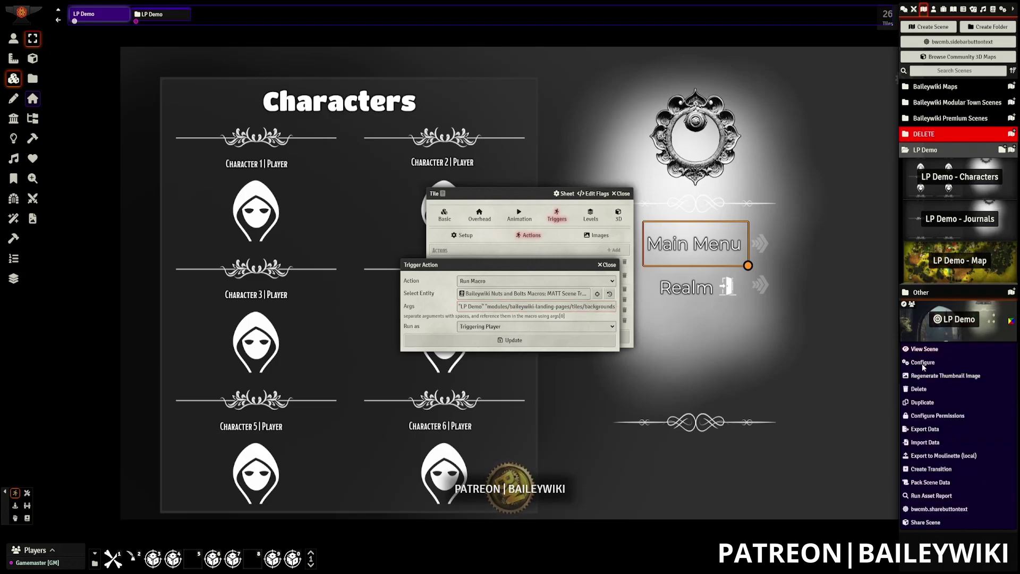
click(924, 362)
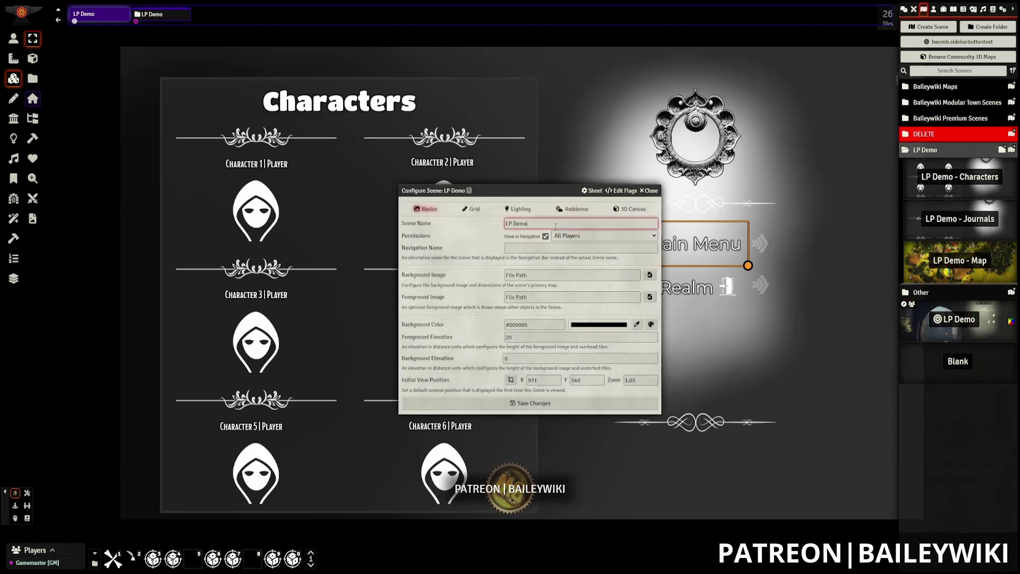
click(651, 190)
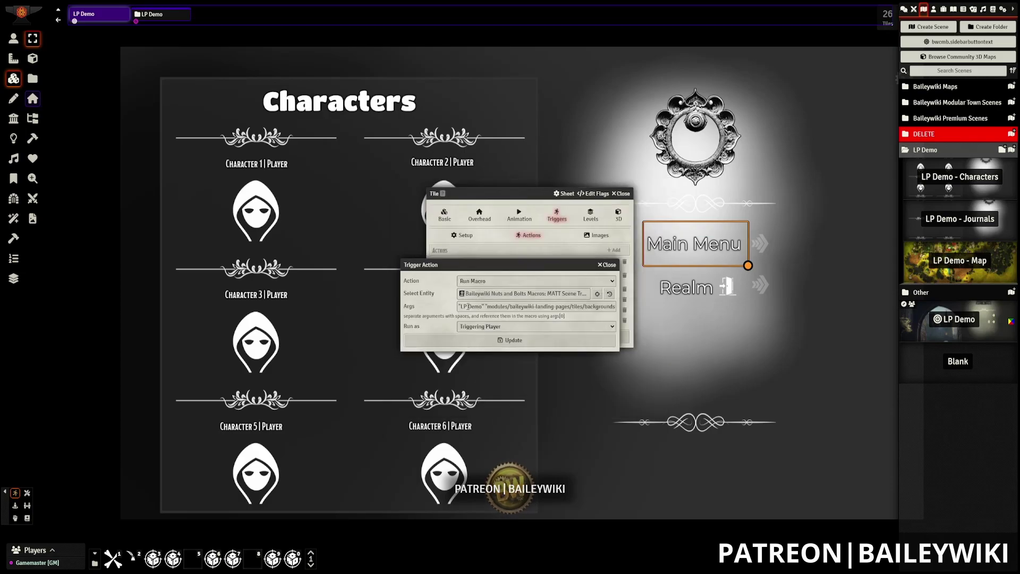
drag(461, 307, 472, 307)
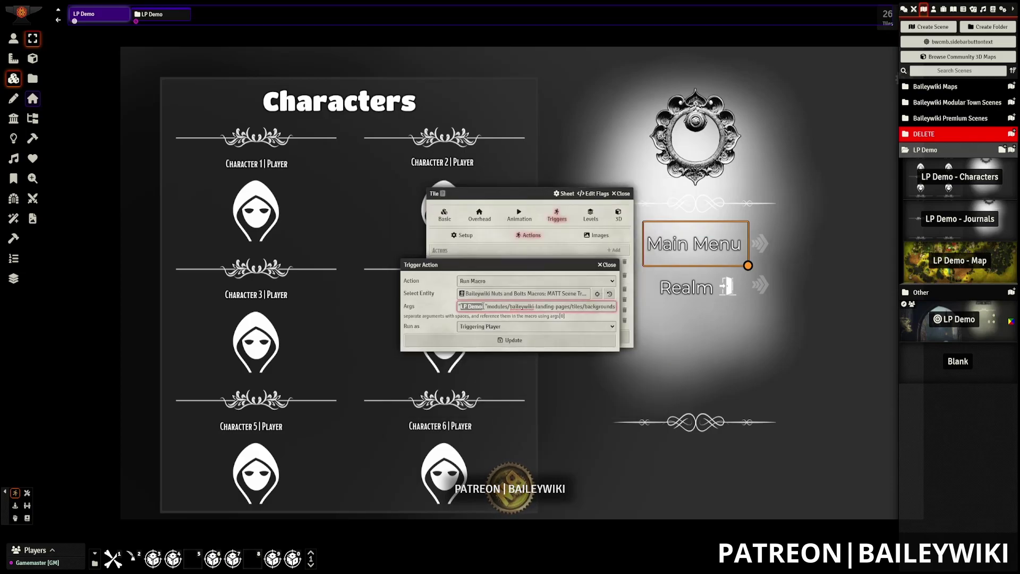
click(509, 306)
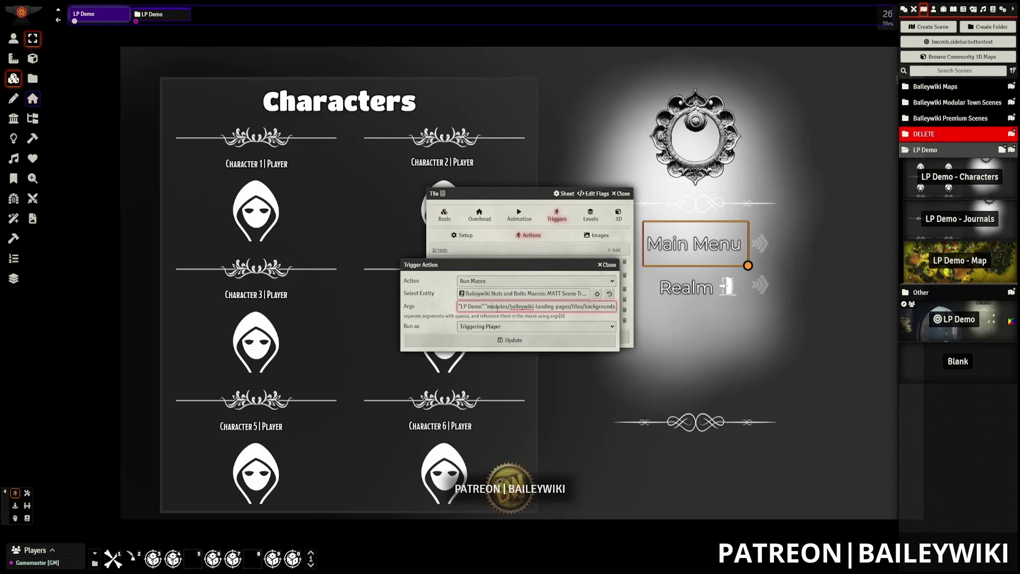
click(547, 307)
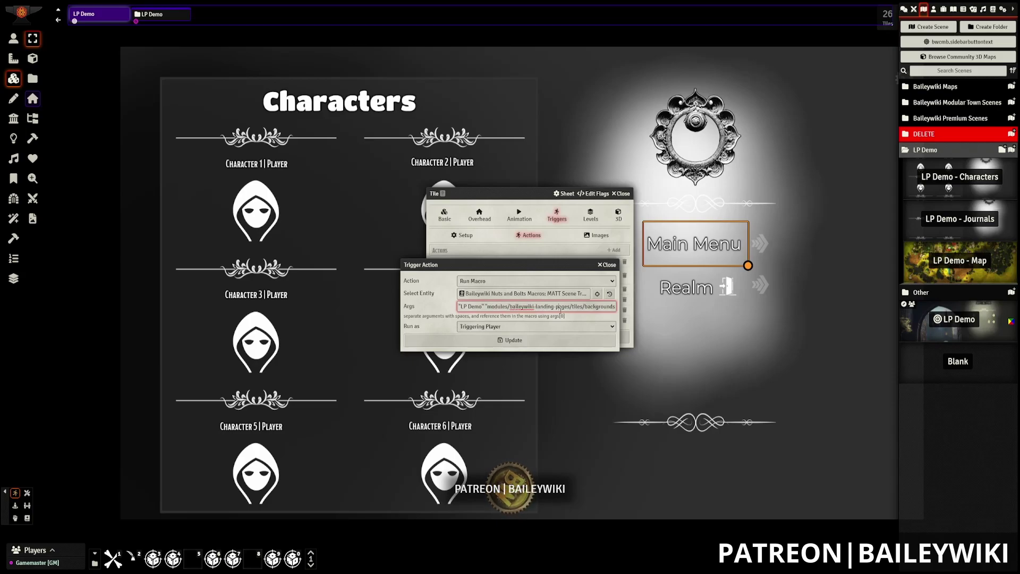
key(Right)
key(Right)
key(Right)
key(Right)
key(Right)
key(Right)
key(Right)
key(Right)
key(Right)
key(Right)
key(Right)
key(Right)
key(Right)
key(Right)
key(Right)
key(Right)
key(Right)
key(Right)
key(Right)
key(Right)
key(Right)
key(Right)
key(Right)
key(Right)
key(Right)
key(Right)
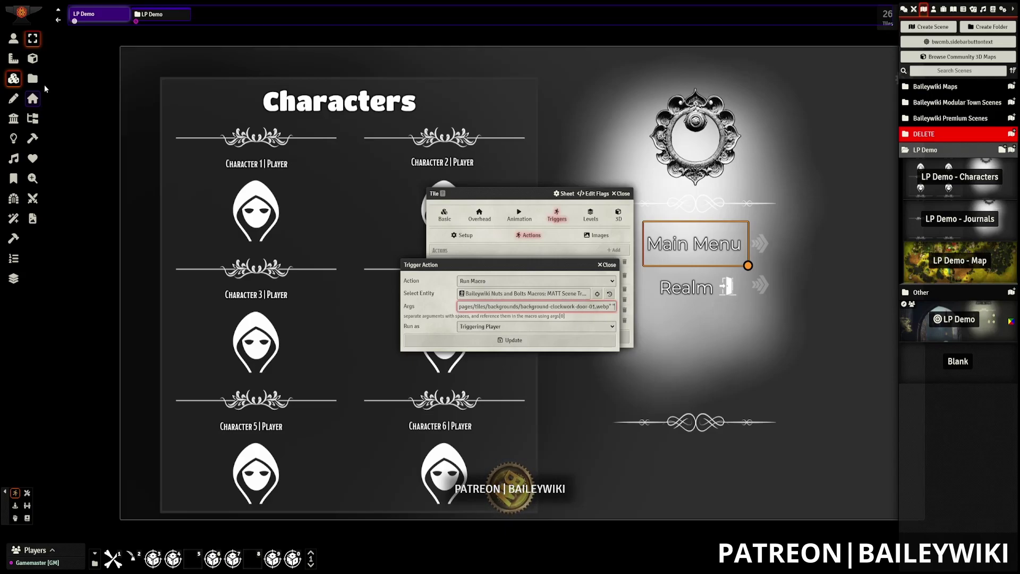
Browse to modules/baileywiki-landing-pages/tiles/backgrounds in the file browser to find the background image.
click(537, 306)
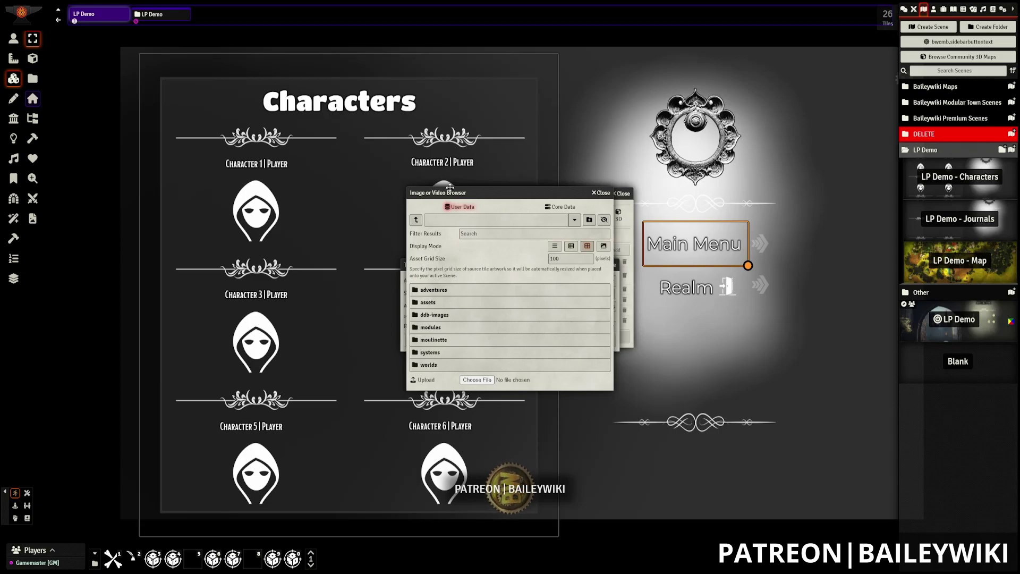
drag(498, 193, 254, 178)
click(193, 312)
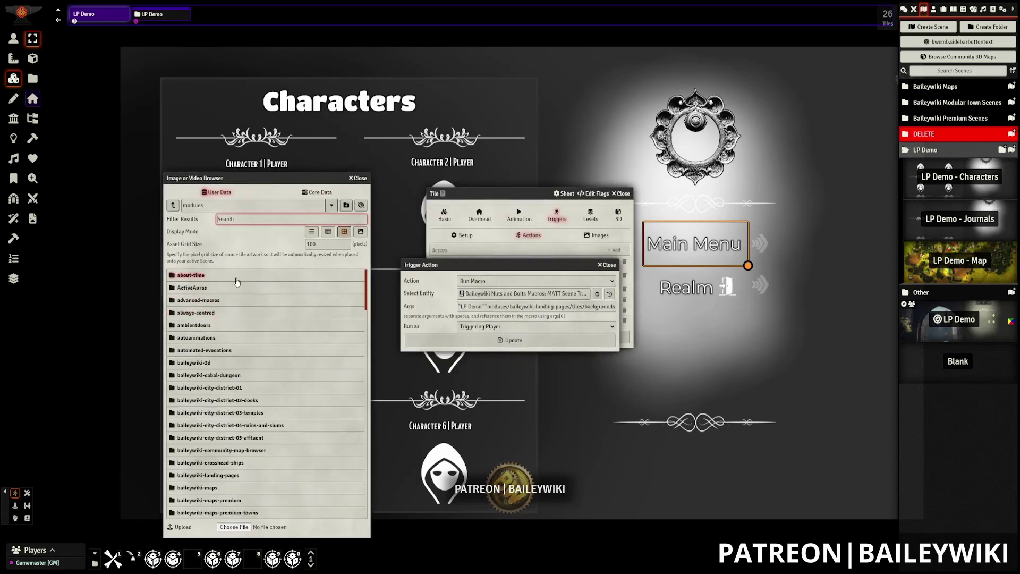
scroll(223, 383, down, 1)
click(230, 433)
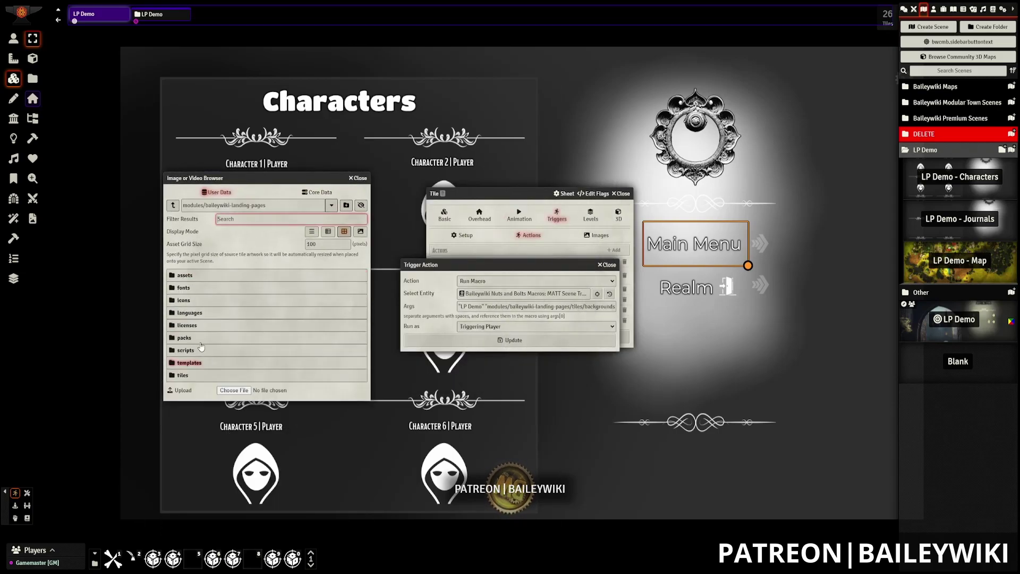
click(182, 377)
click(194, 288)
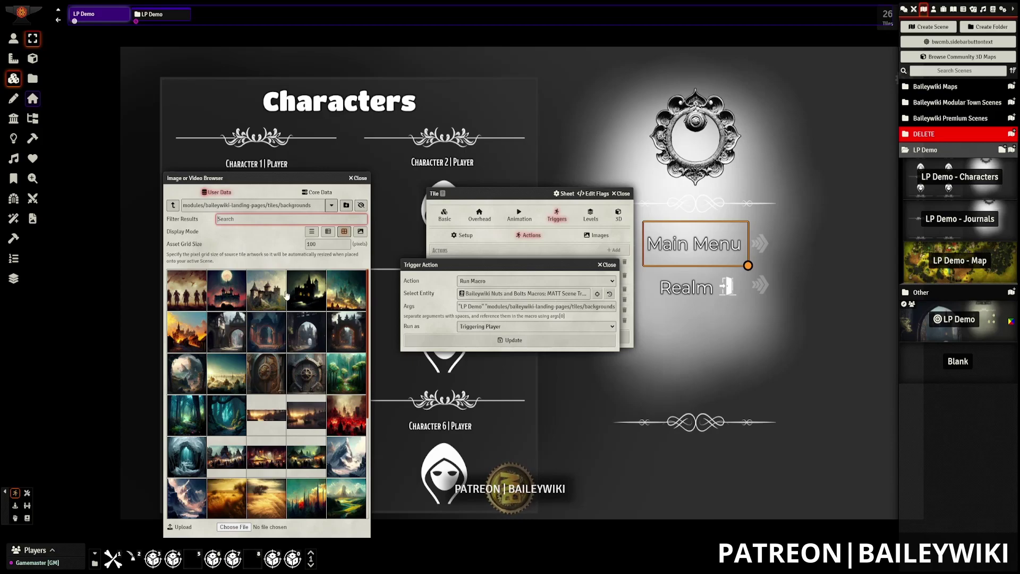
Adjust the background path in the macro arguments, then save the trigger action and Main Menu tile.
click(570, 308)
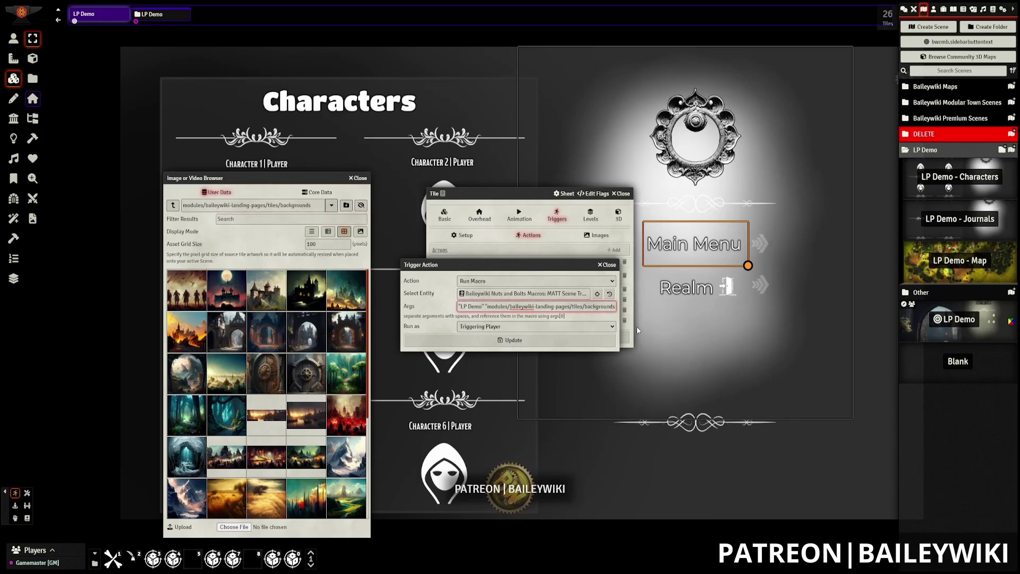
key(Right)
key(Right)
key(Right)
key(Right)
key(Right)
key(Right)
key(Right)
key(Right)
key(Right)
key(Right)
key(Right)
key(Right)
key(Right)
key(Right)
key(Right)
key(Right)
key(Right)
key(Right)
key(Right)
key(Right)
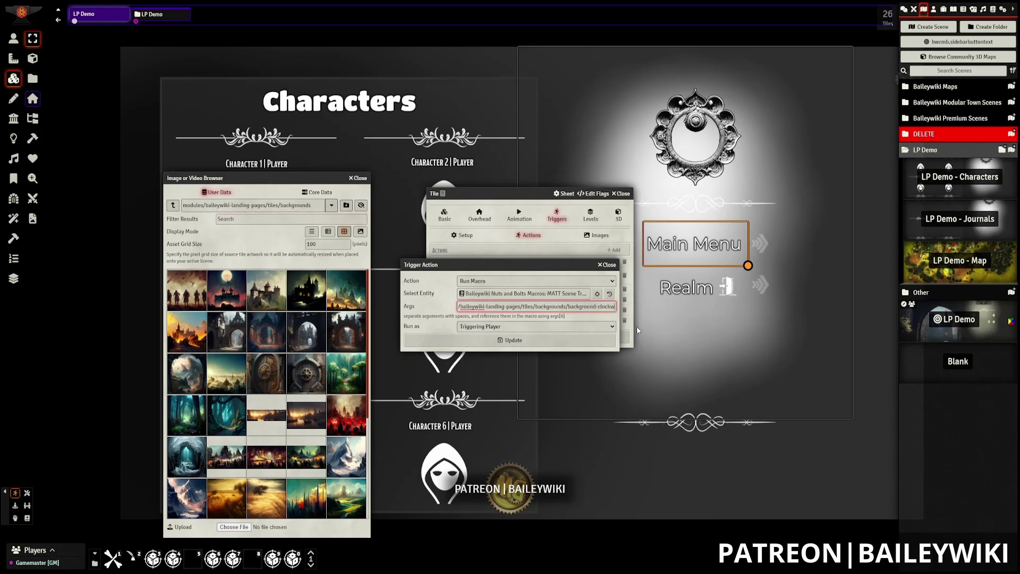
key(Right)
key(Right)
key(Right)
key(Right)
key(Right)
key(Right)
key(Right)
key(Right)
key(Right)
key(Right)
key(Right)
key(Right)
key(Right)
key(Right)
key(Right)
key(Right)
key(Right)
key(Right)
key(Right)
key(Right)
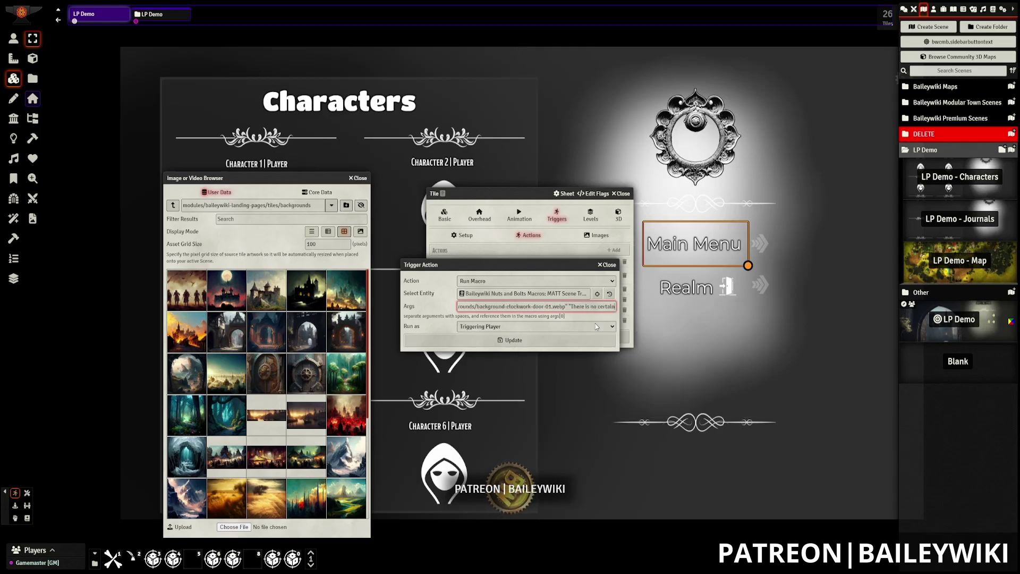
drag(572, 306, 602, 307)
click(602, 306)
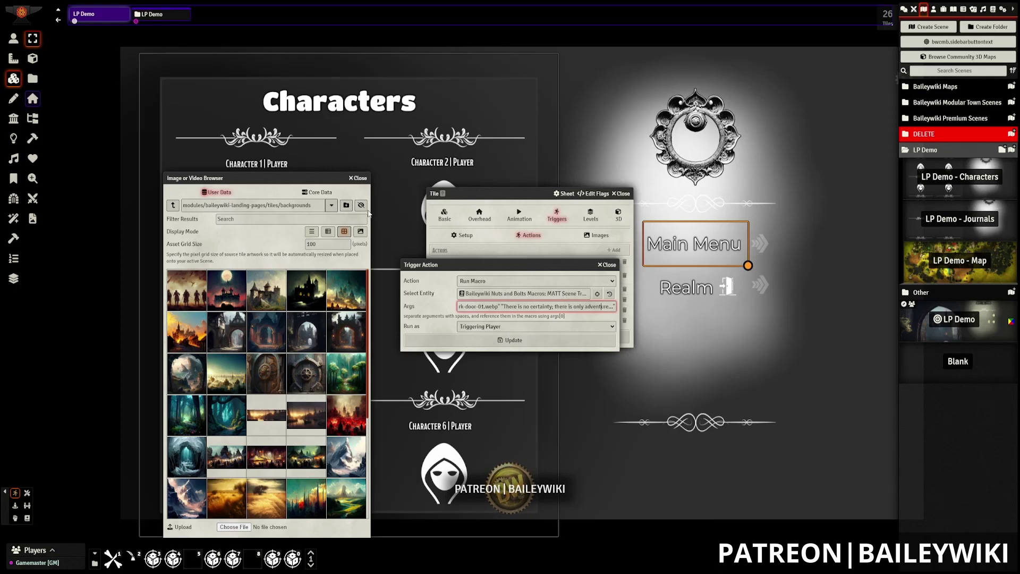
key(Escape)
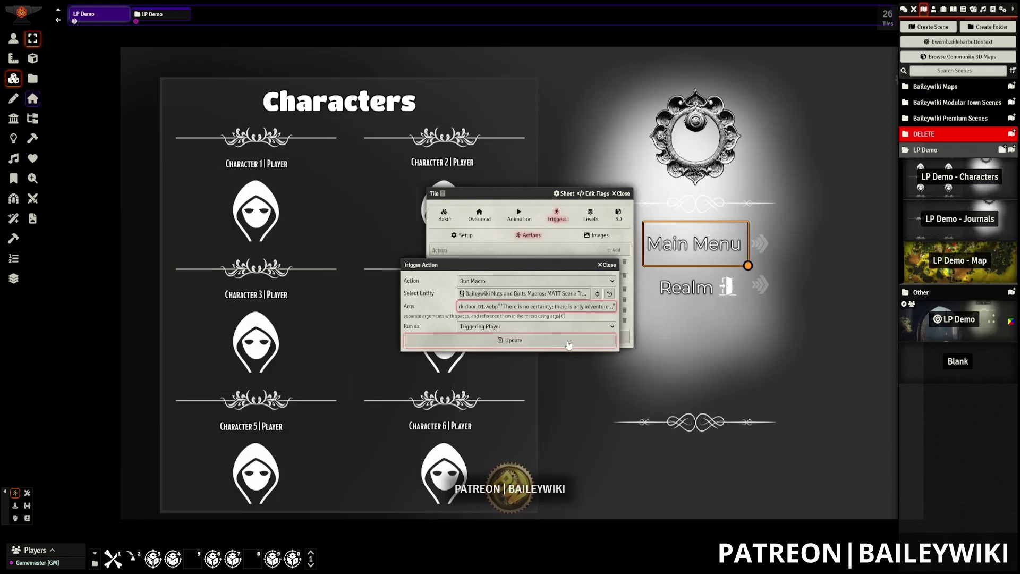
click(528, 341)
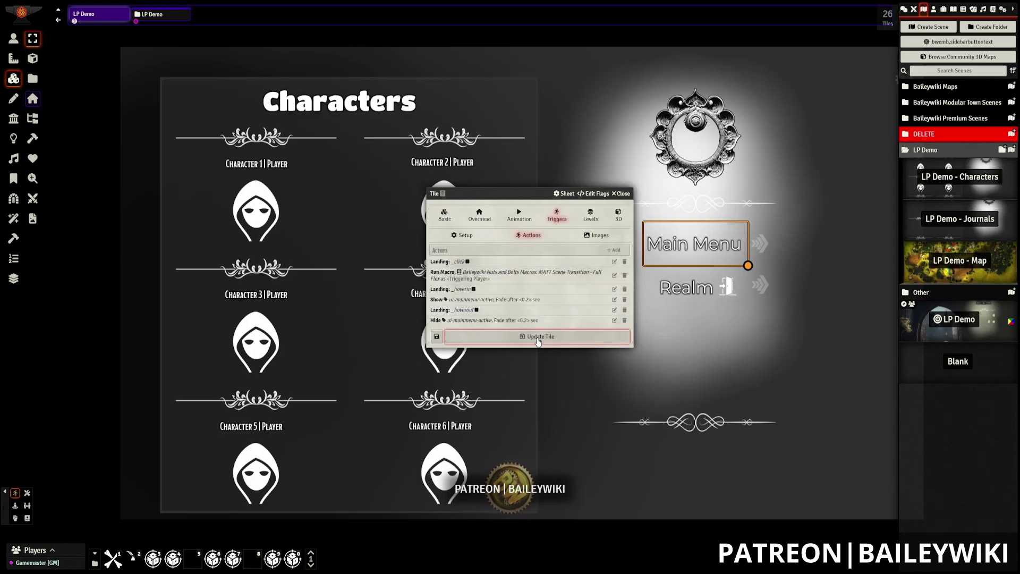
click(538, 341)
click(14, 40)
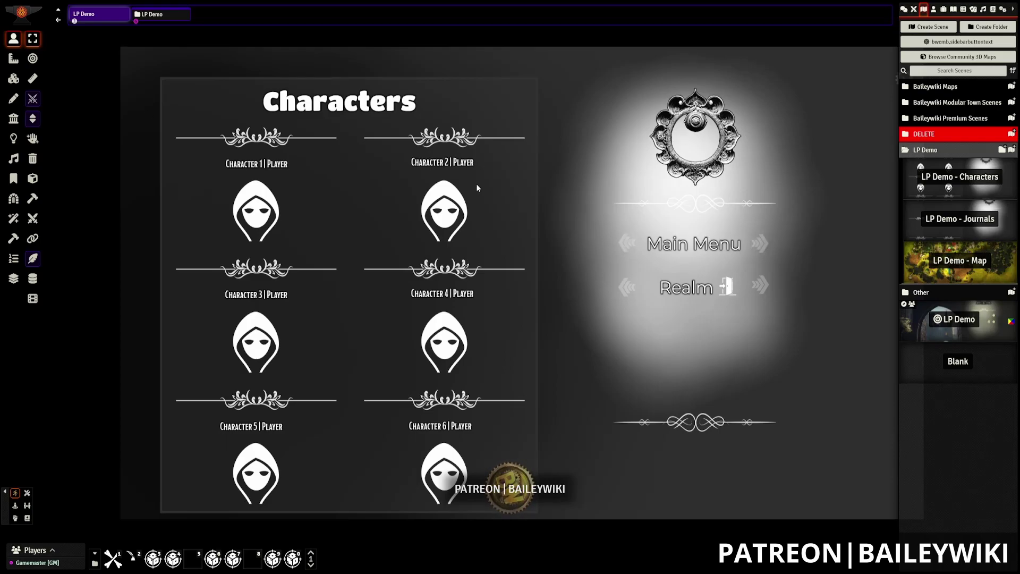
Follow the Main Menu link to LP Demo and the Characters link back, then open the Realm tile.
click(698, 244)
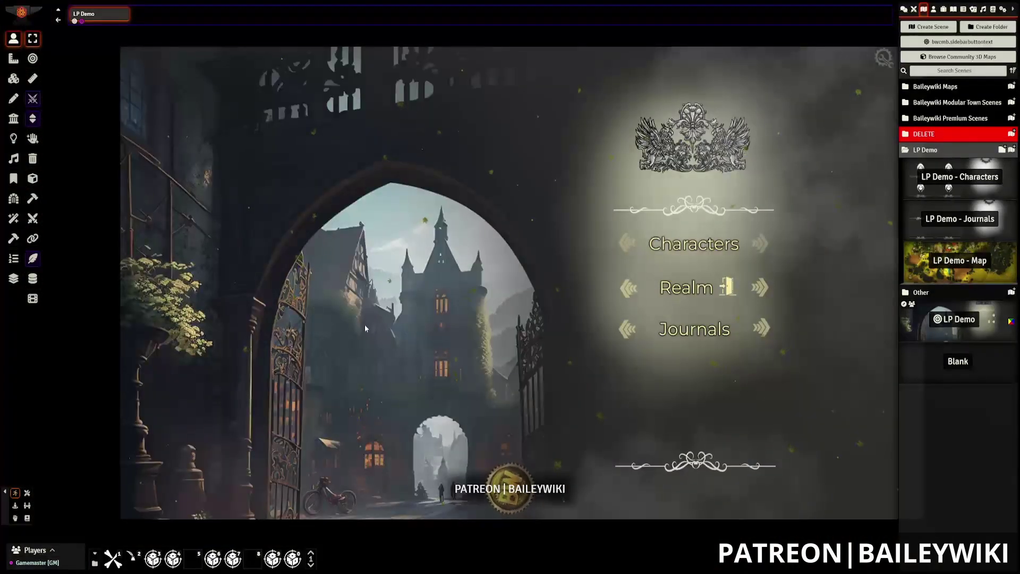
click(679, 245)
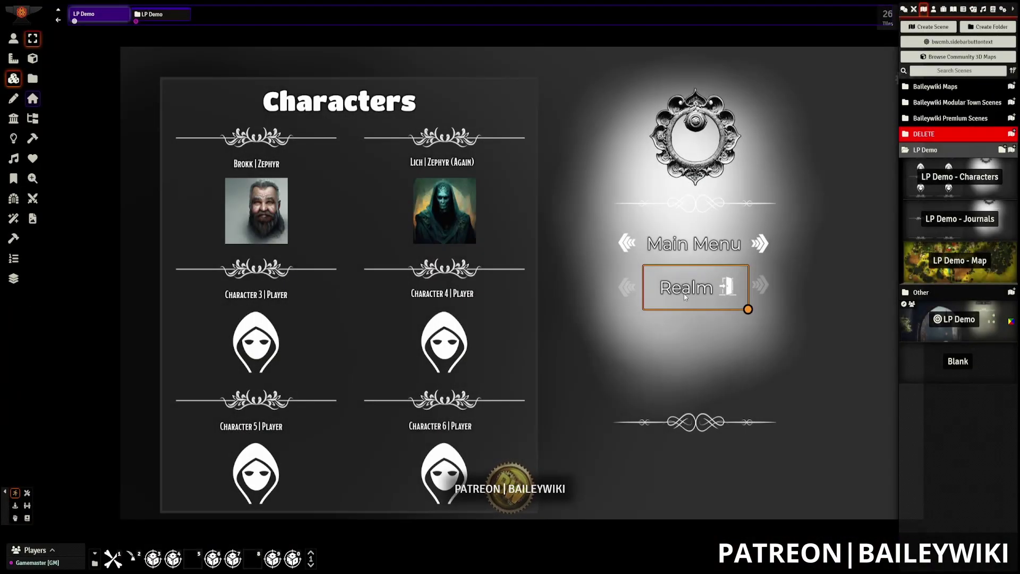
double_click(684, 294)
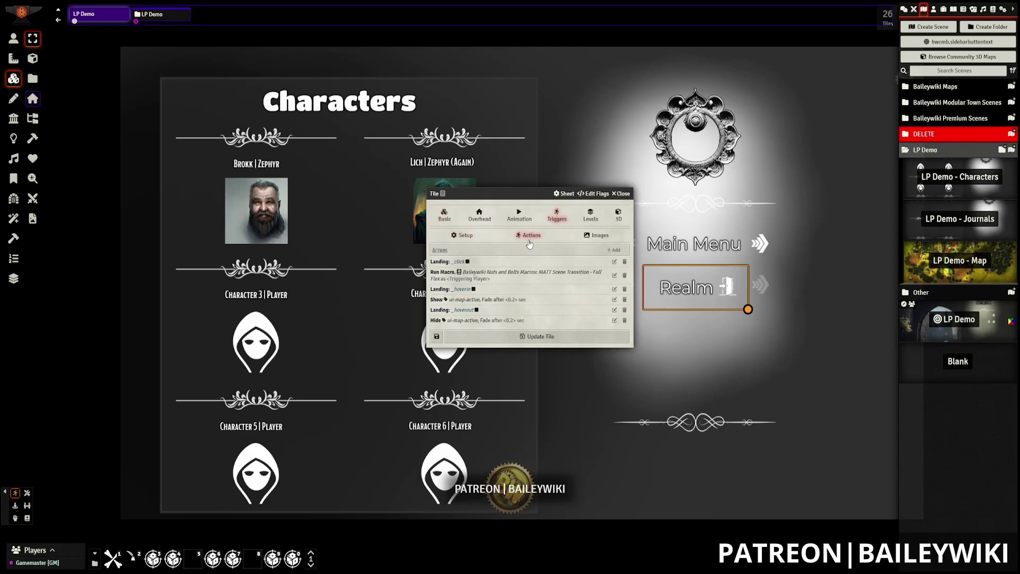
Replace 'World Map' with 'LP Demo - Map' in the Realm tile's macro arguments and save the tile.
click(614, 275)
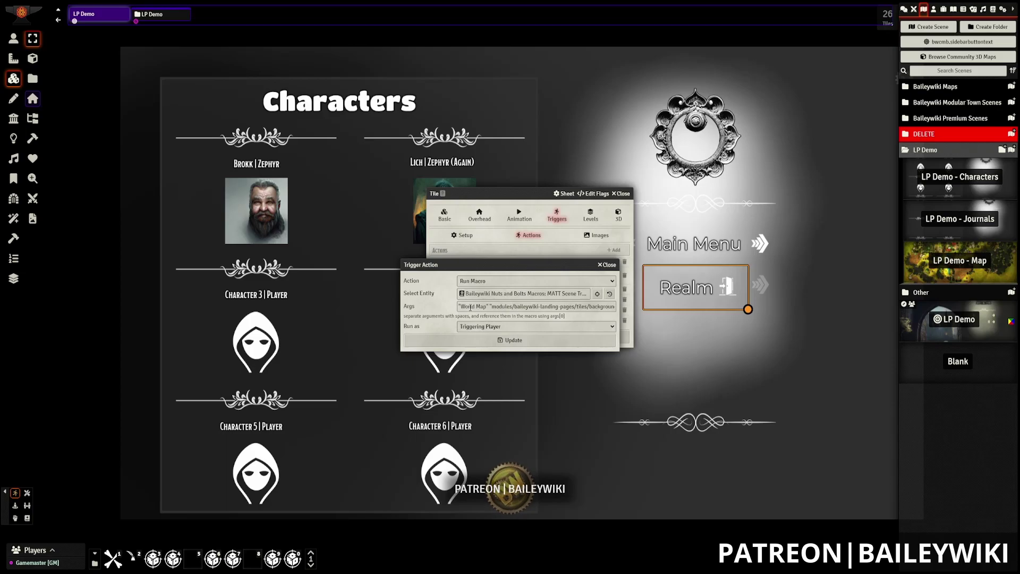
click(498, 306)
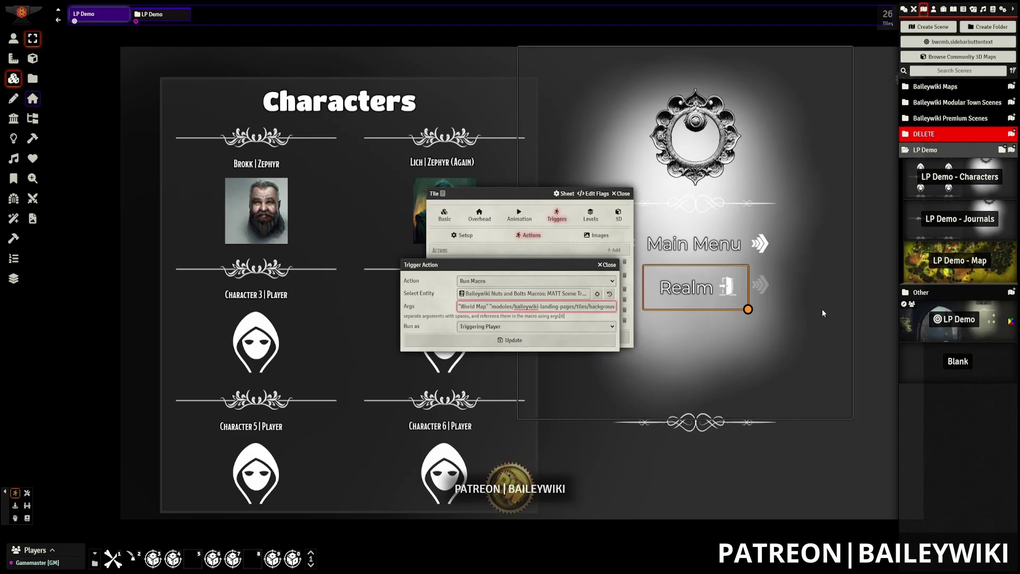
right_click(988, 264)
click(927, 317)
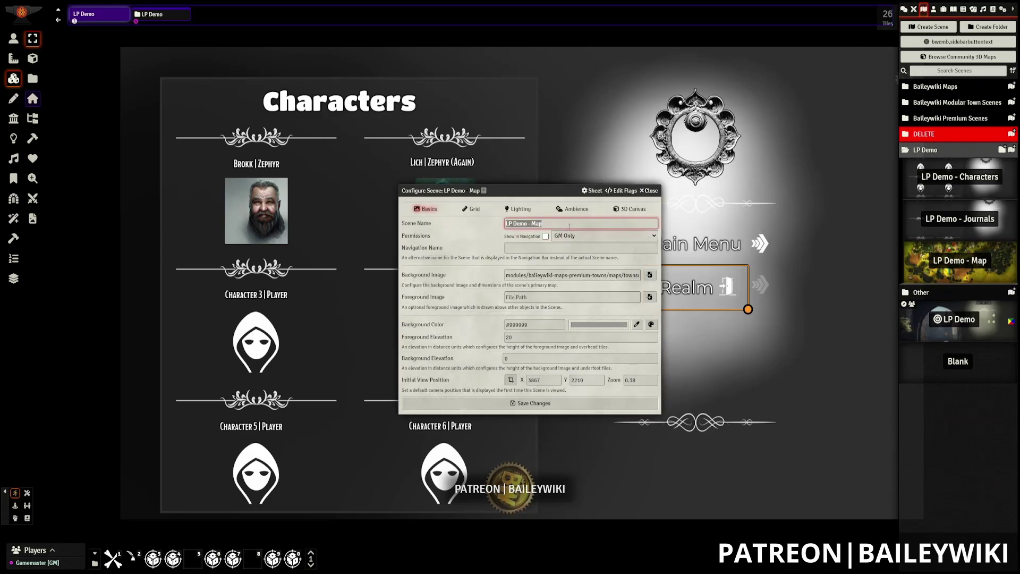
click(646, 191)
click(461, 306)
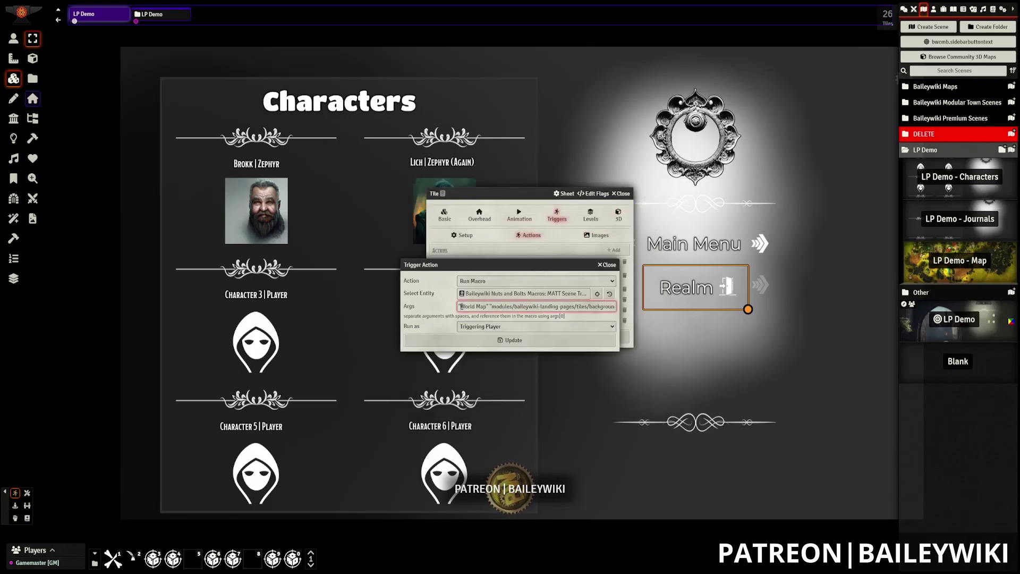
text(LP Demo - Map)
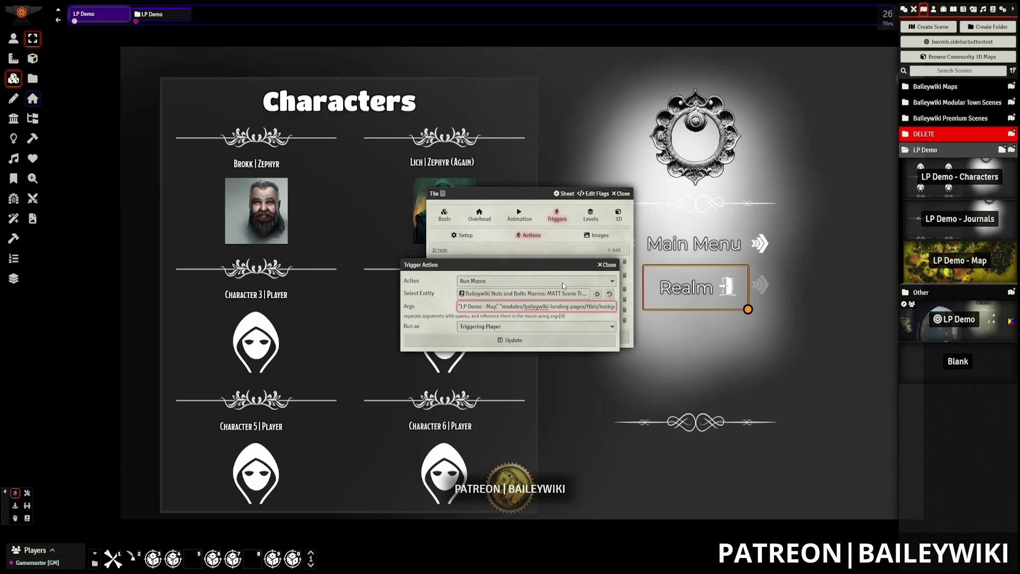
click(535, 340)
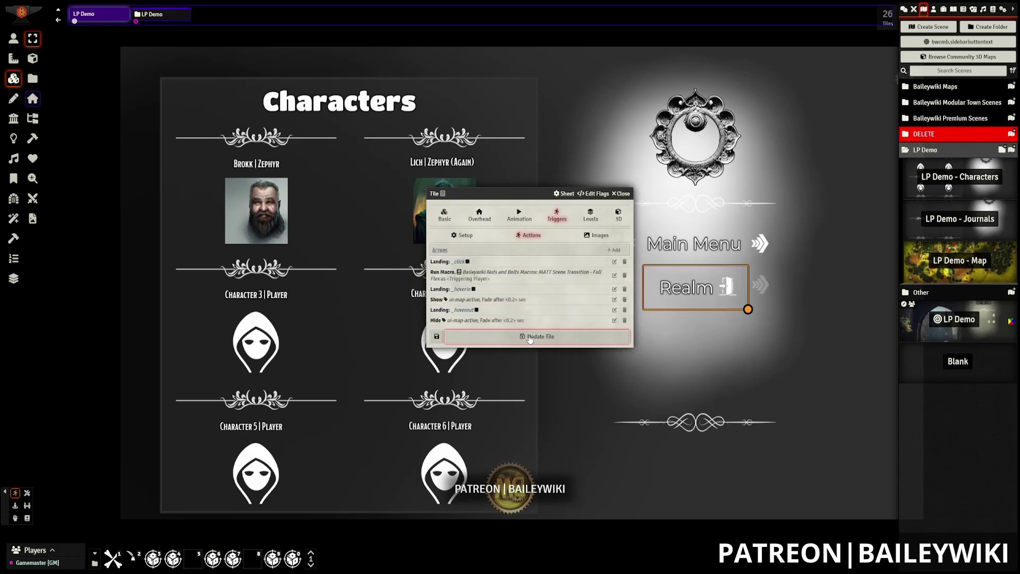
click(530, 338)
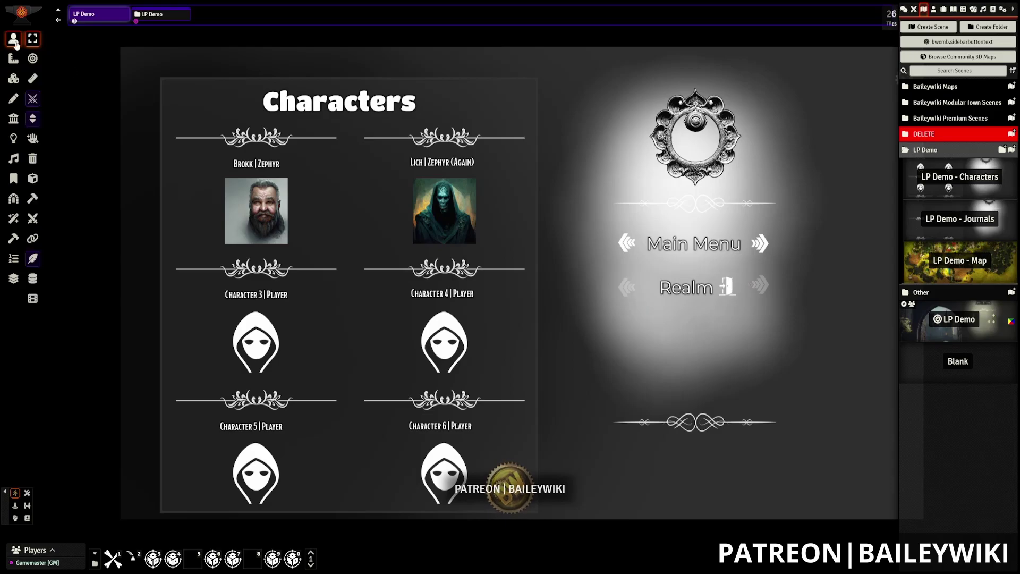
Test the Realm link to the map scene, load LP Demo, and open the Main Menu label's drawing settings.
click(679, 284)
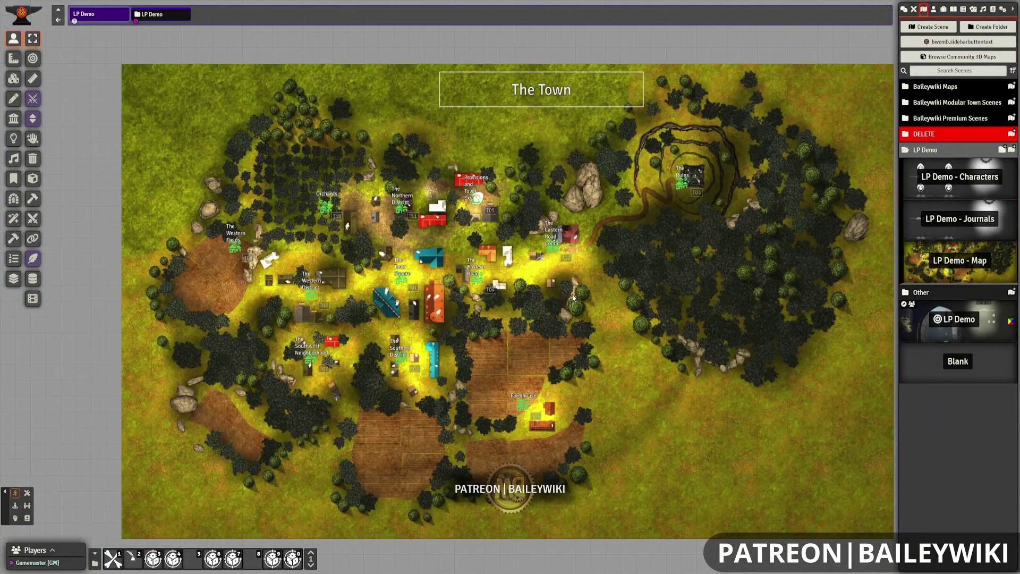
click(106, 23)
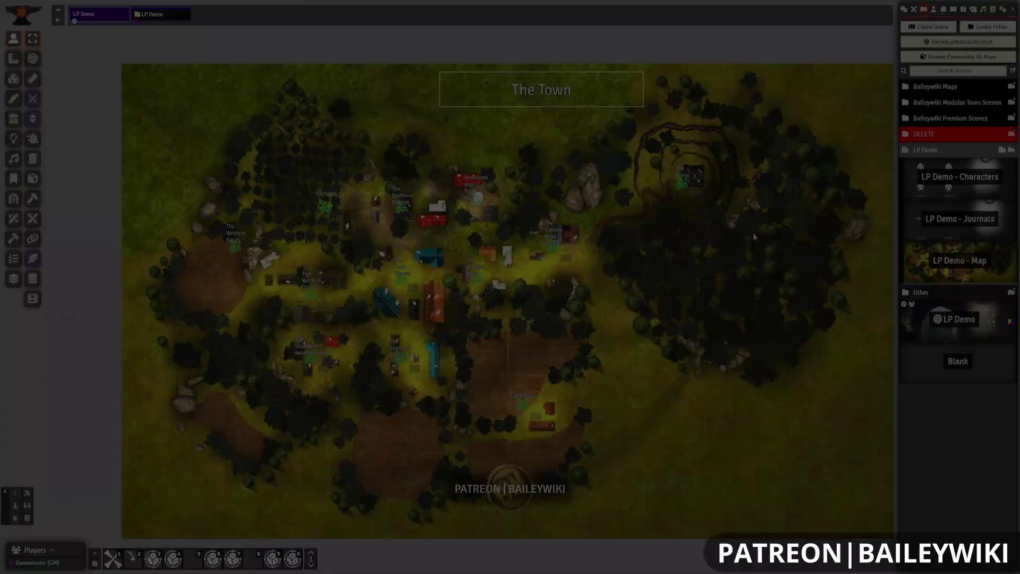
click(13, 98)
double_click(707, 260)
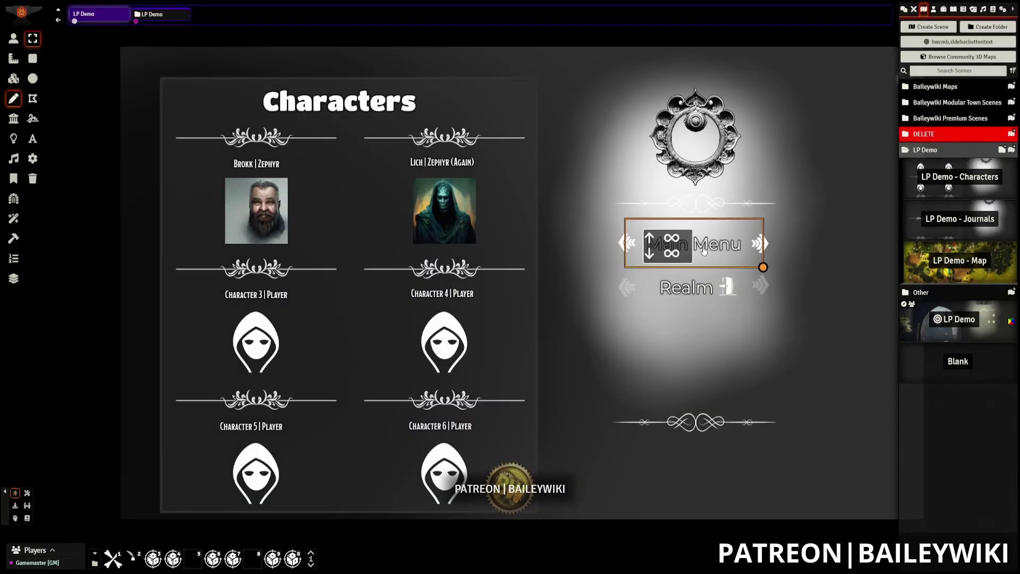
click(574, 240)
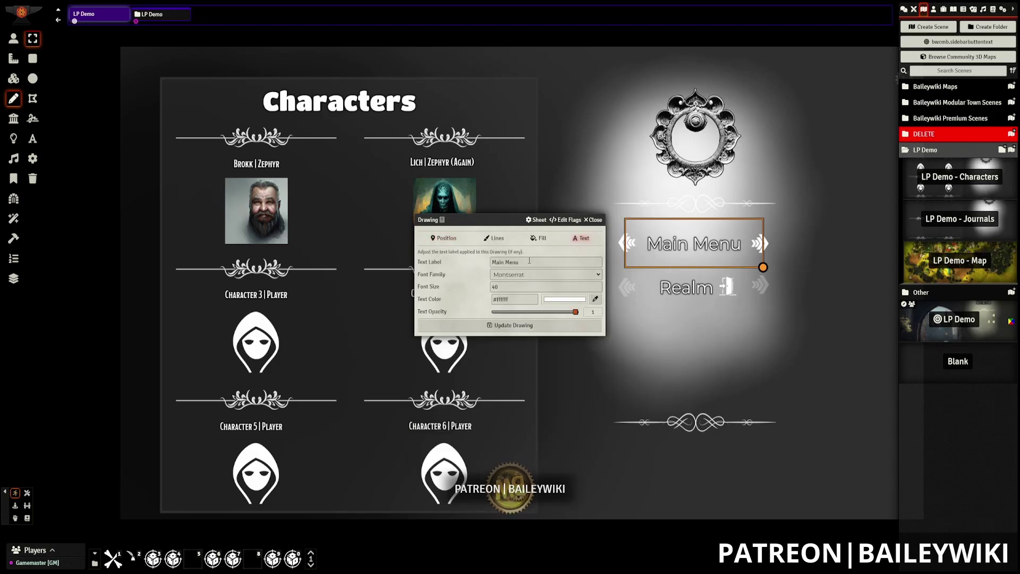
drag(532, 262, 433, 265)
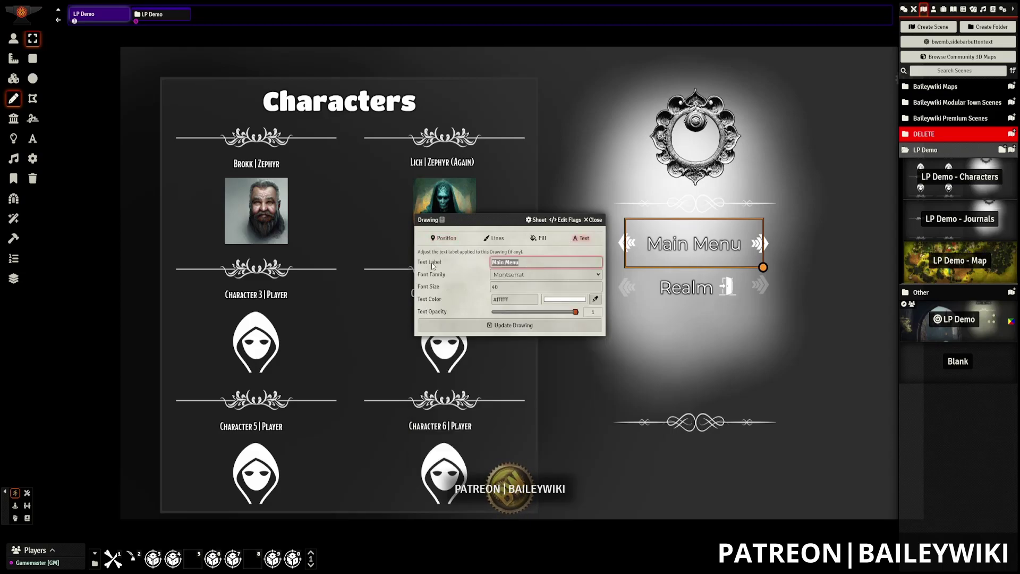
click(590, 220)
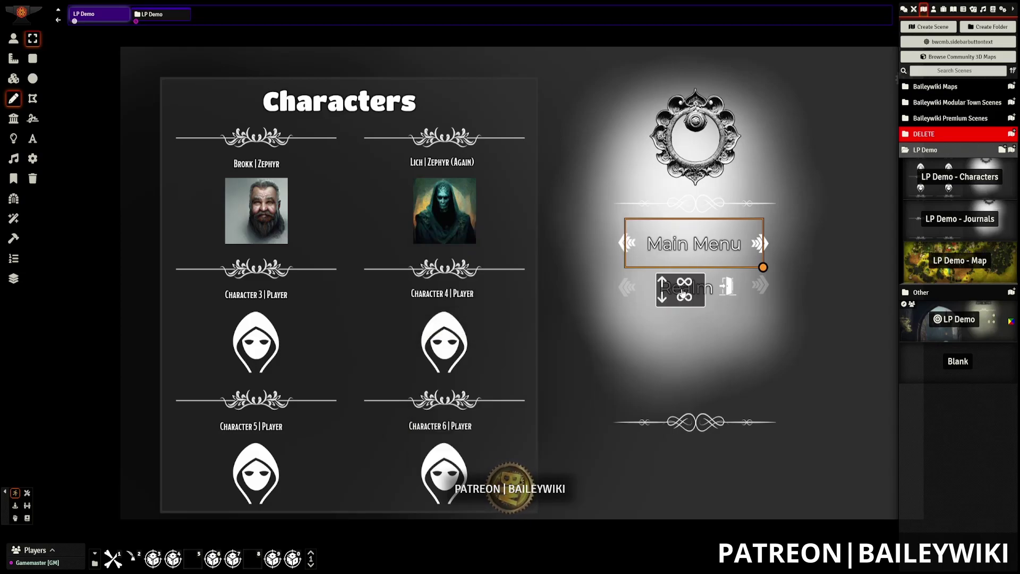
double_click(686, 287)
click(581, 238)
drag(510, 263, 433, 254)
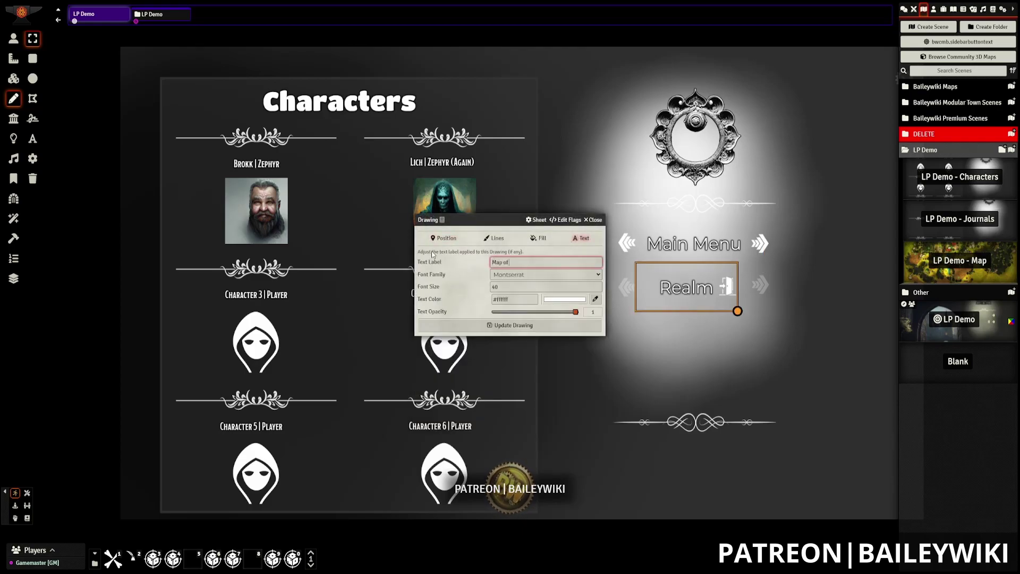
text(Map of Region)
click(486, 326)
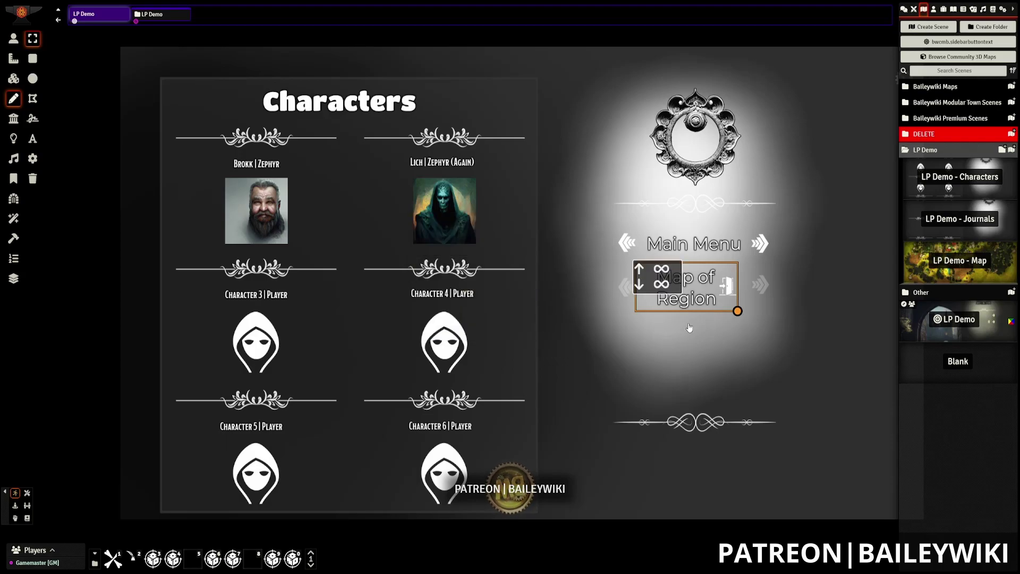
double_click(704, 300)
drag(539, 261, 424, 259)
text(Realm)
key(Return)
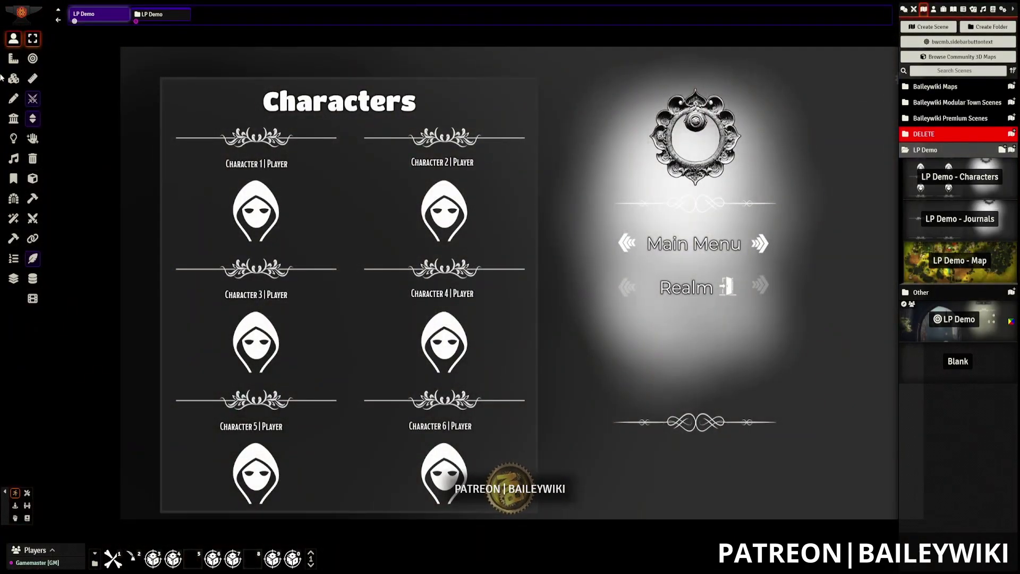
Set the Character 1 tile's image to the bearded dwarf portrait from the module's tiles folder.
click(14, 79)
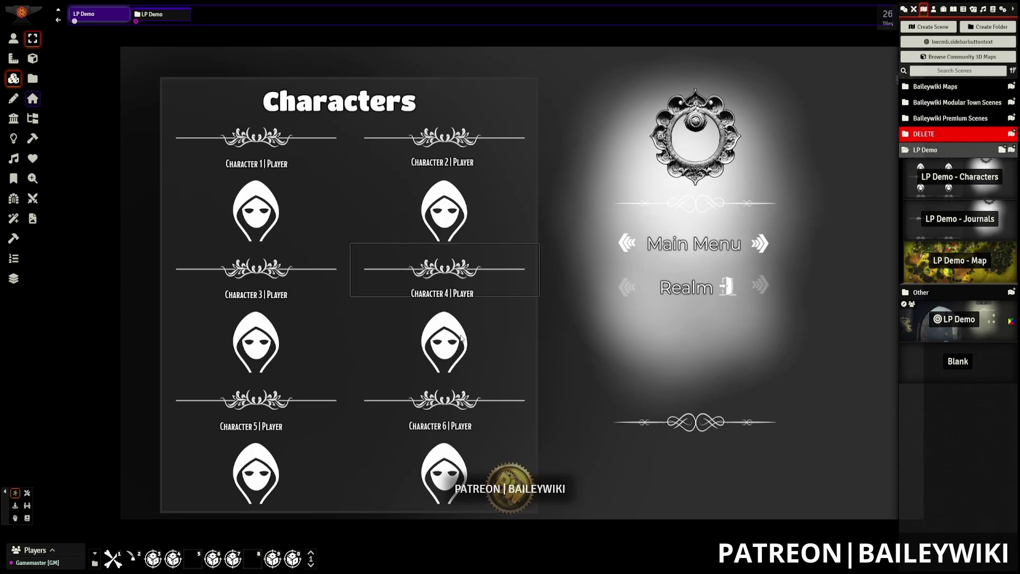
double_click(259, 214)
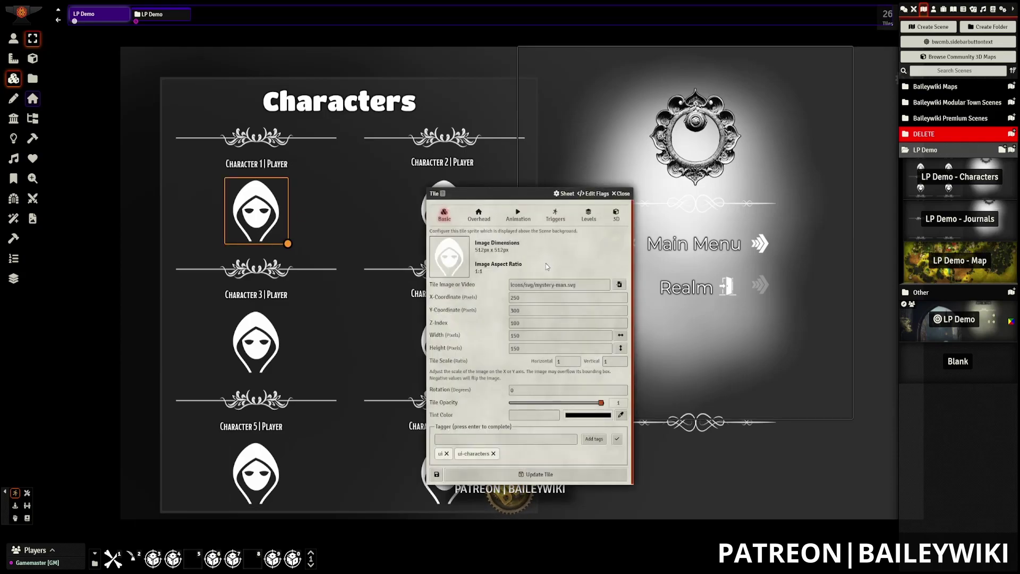
click(620, 287)
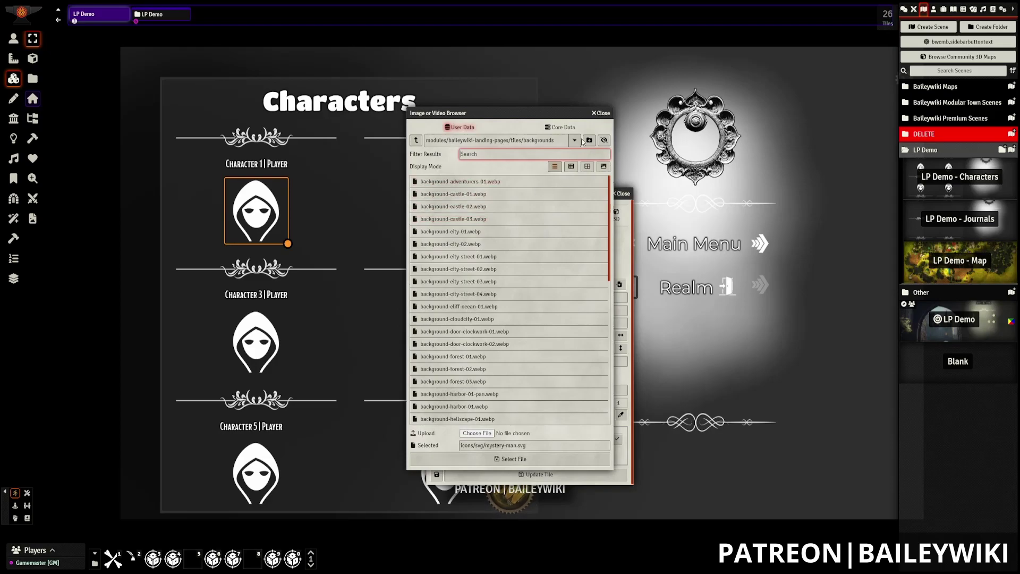
click(568, 129)
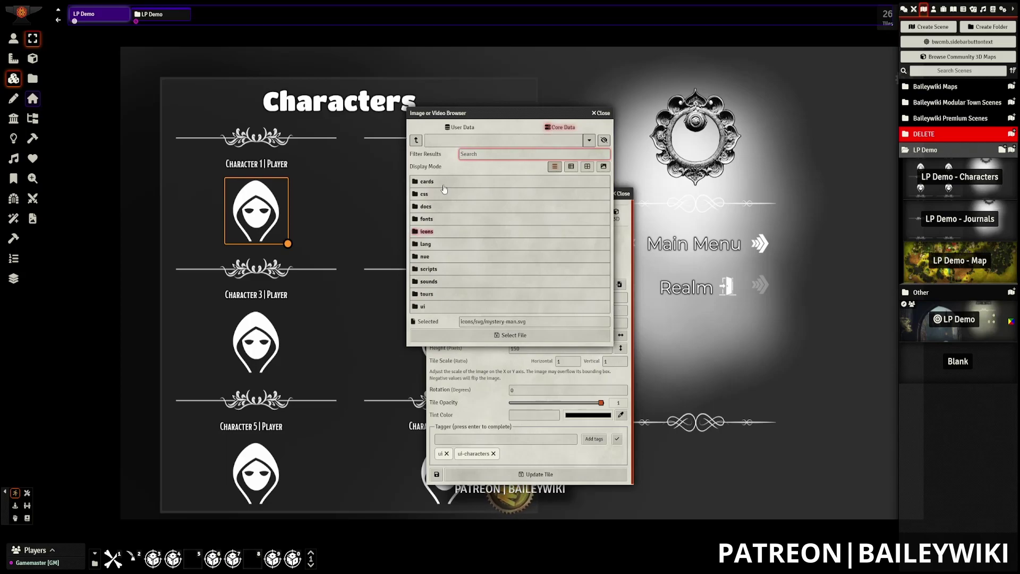
click(460, 128)
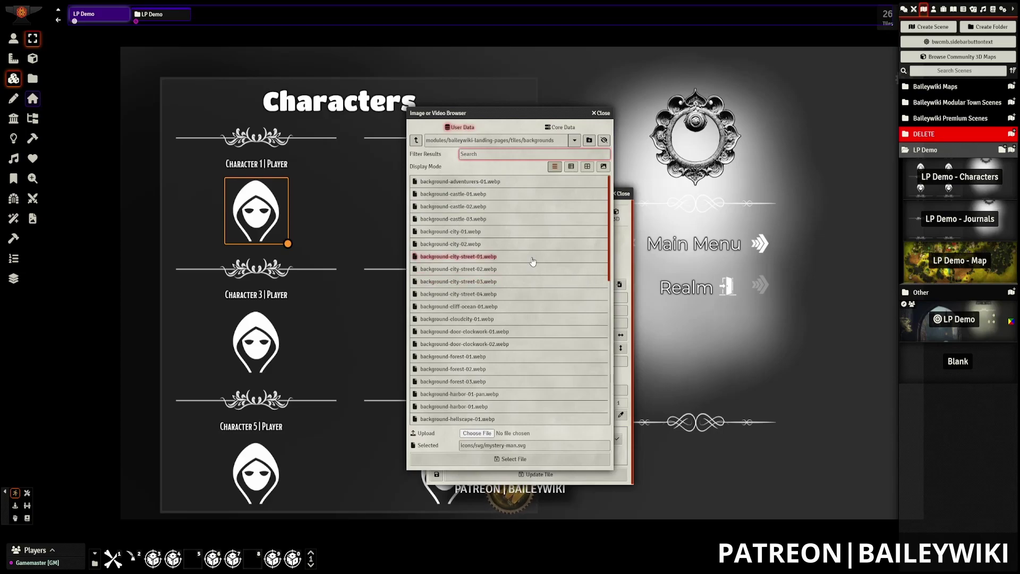
click(588, 168)
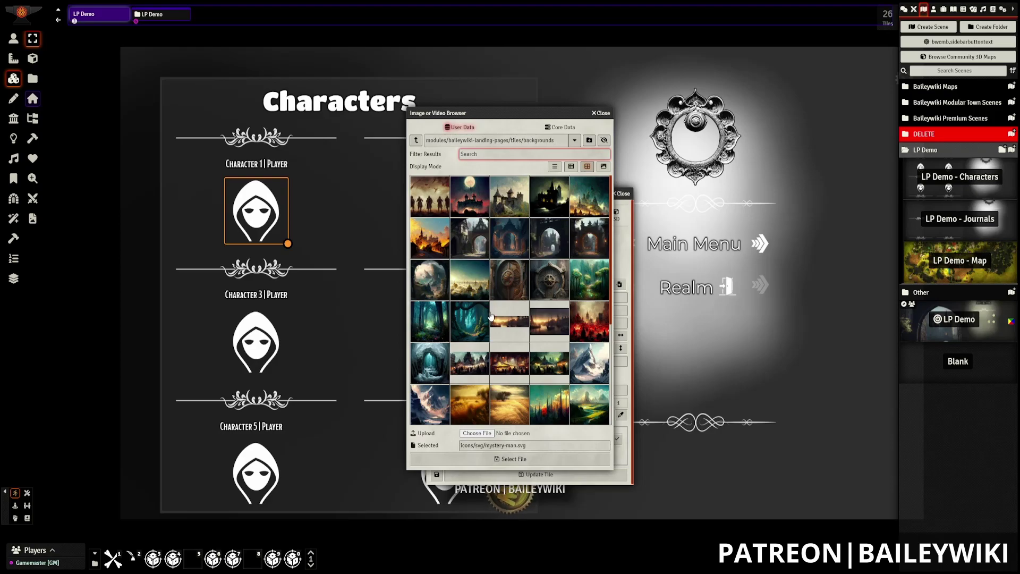
click(415, 140)
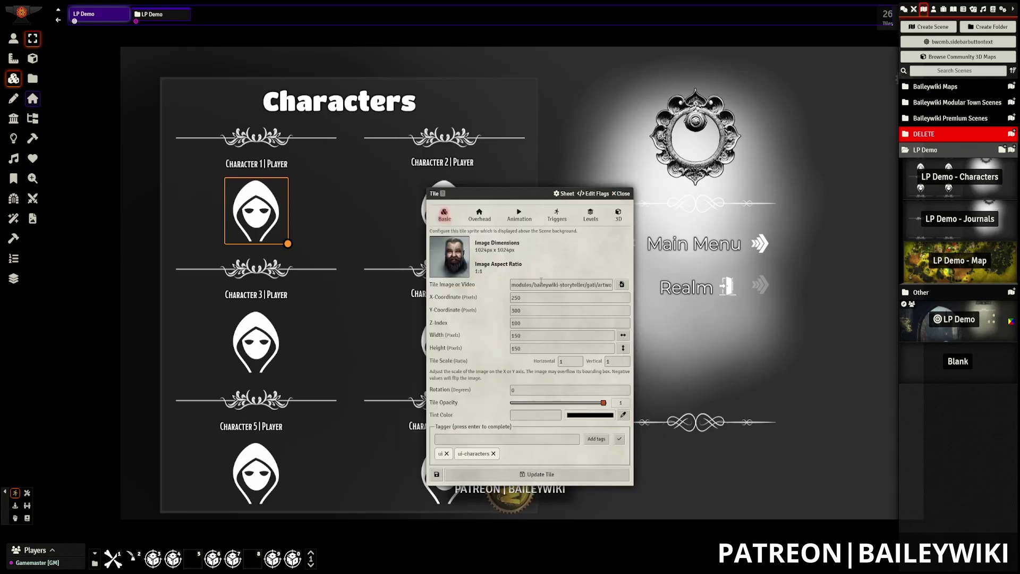
key(Return)
double_click(266, 223)
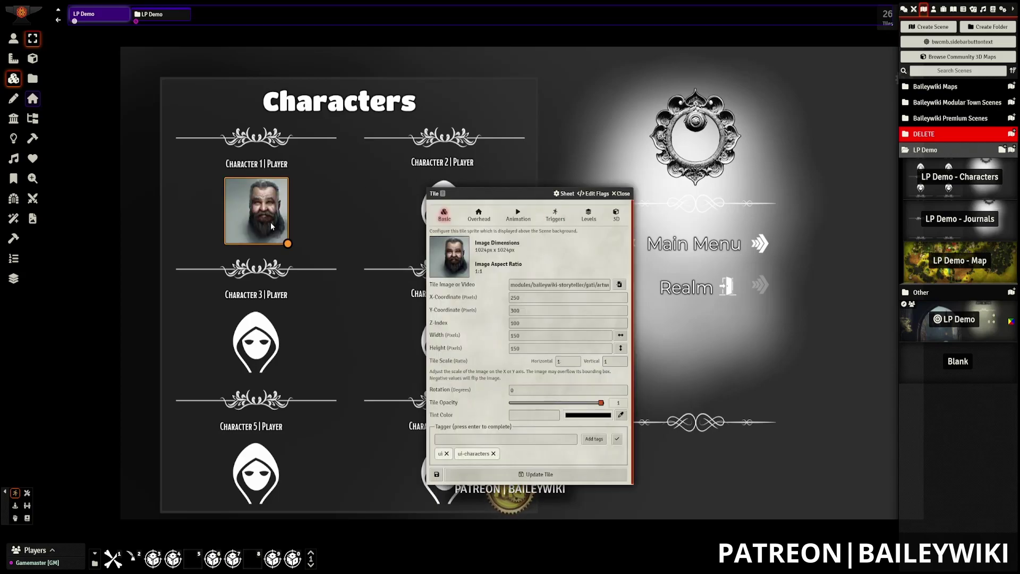
Set the Character 1 tile's Open an Actor Sheet trigger action to the Bandit actor.
click(555, 215)
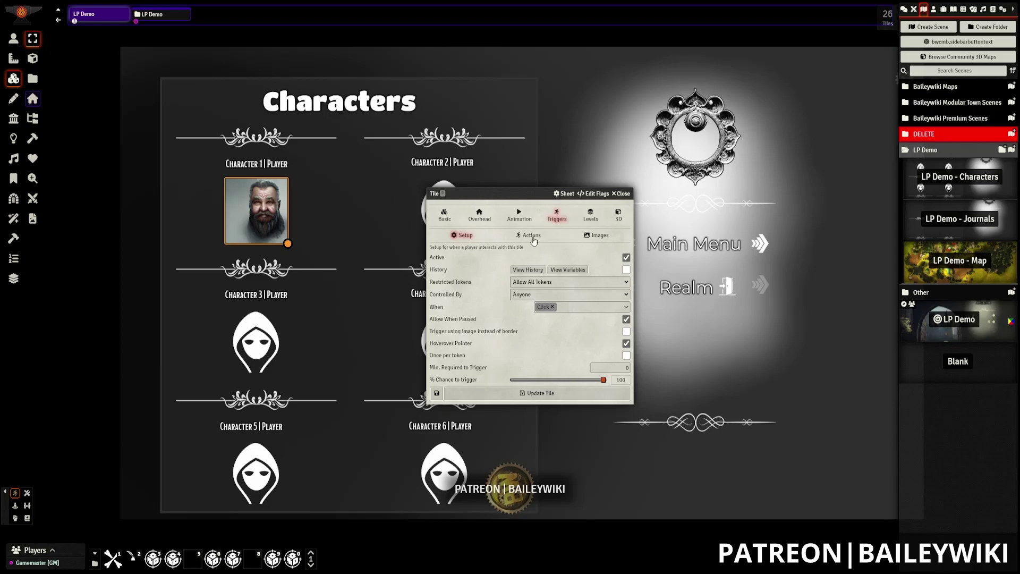
click(530, 237)
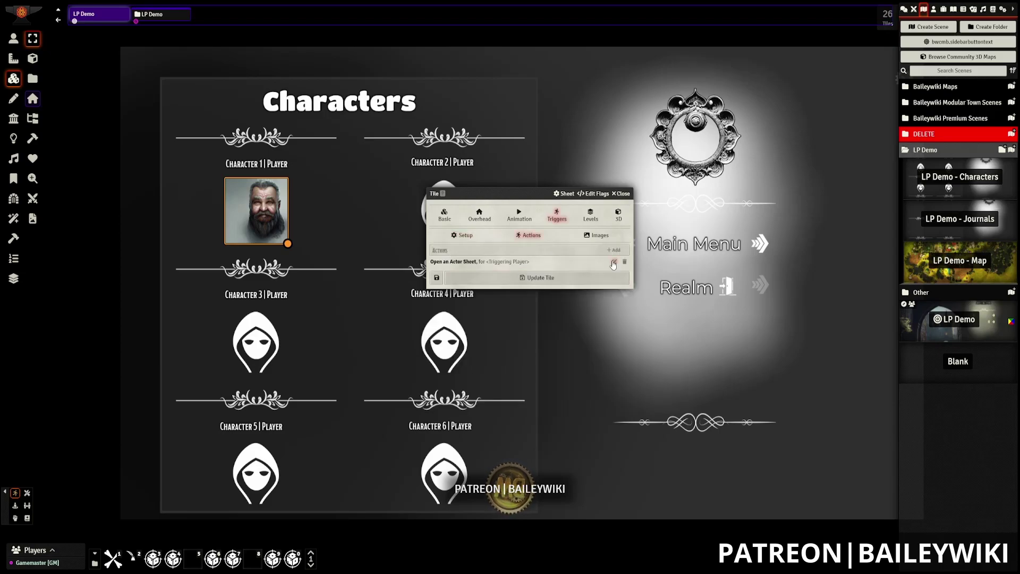
click(933, 9)
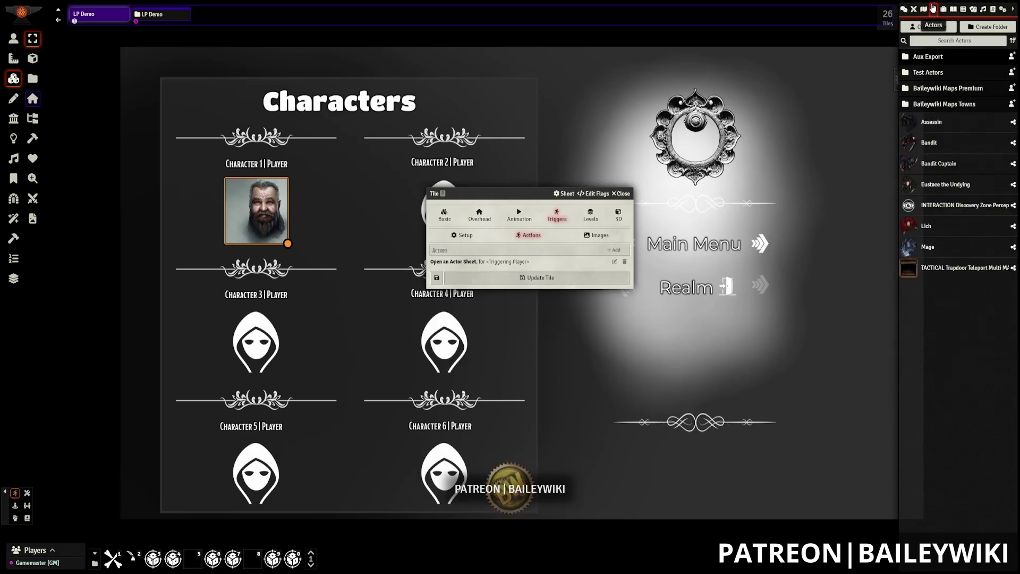
click(615, 262)
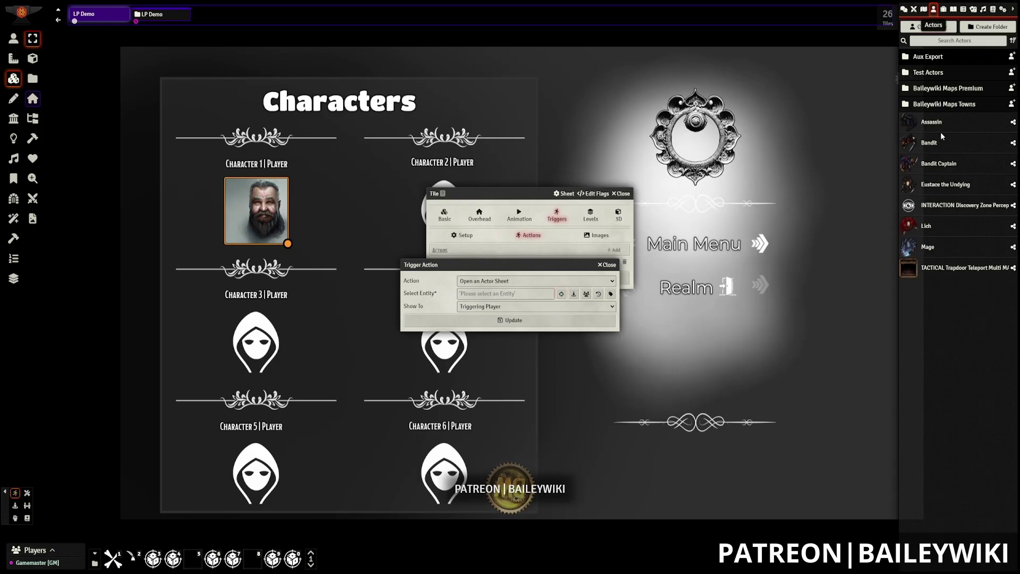
click(562, 295)
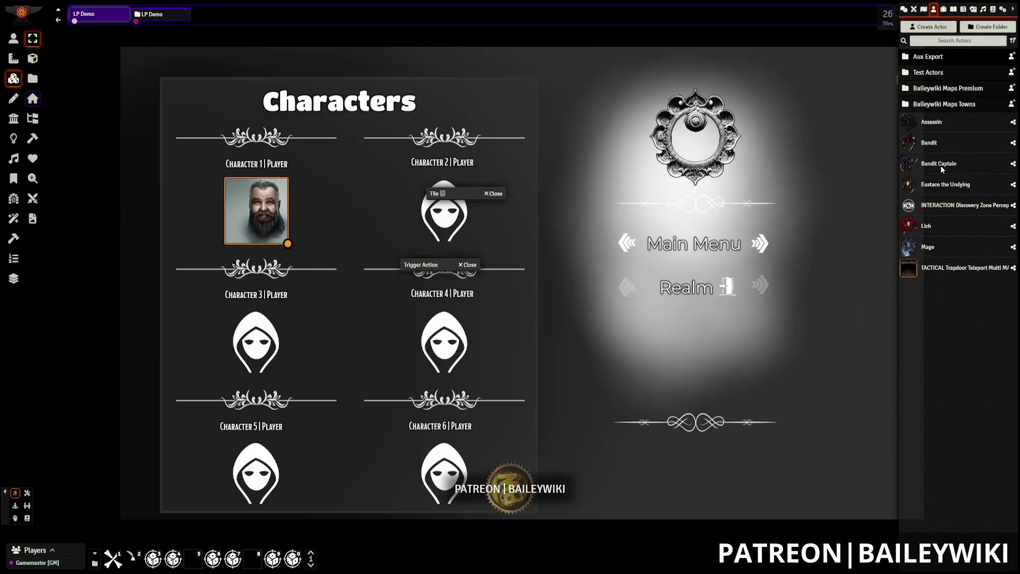
click(930, 143)
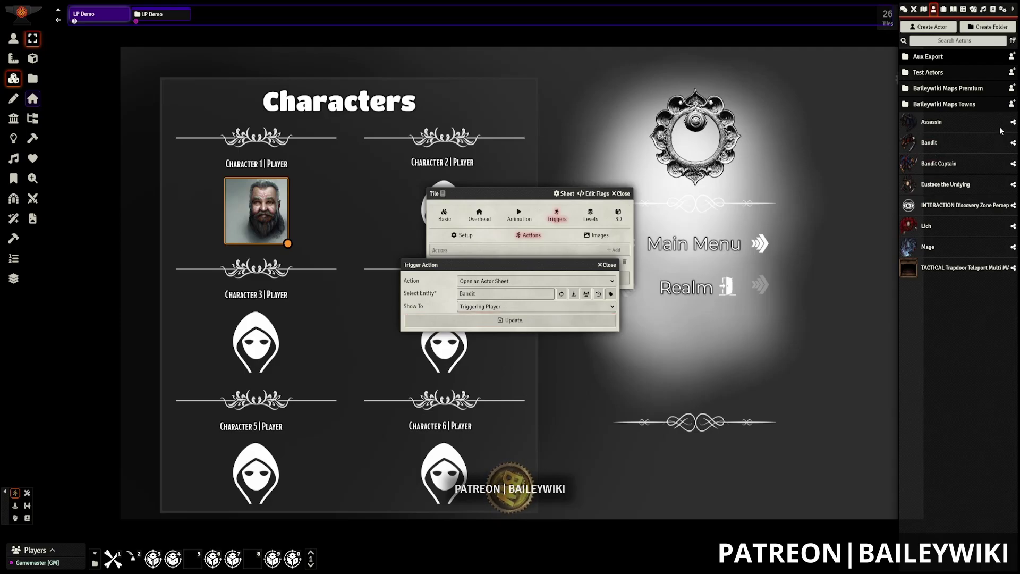
Change the player ownership of the Bandit Captain actor and save it.
right_click(947, 166)
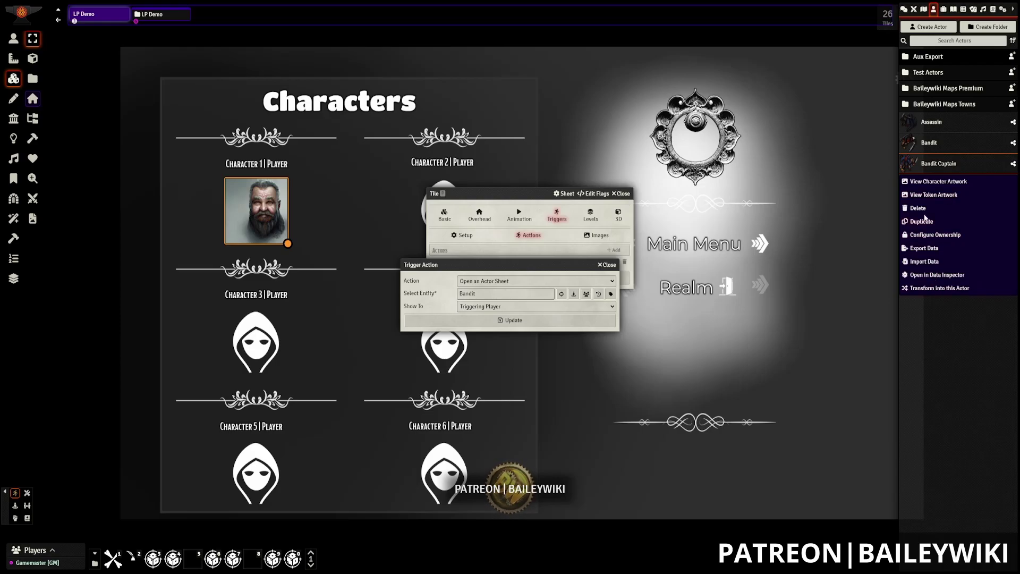
click(931, 235)
click(823, 191)
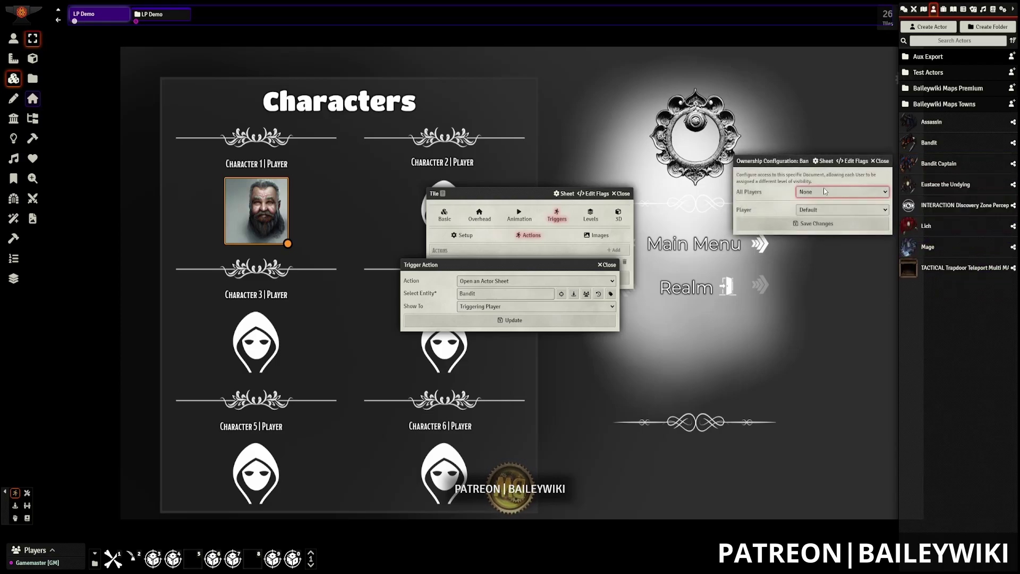
click(817, 224)
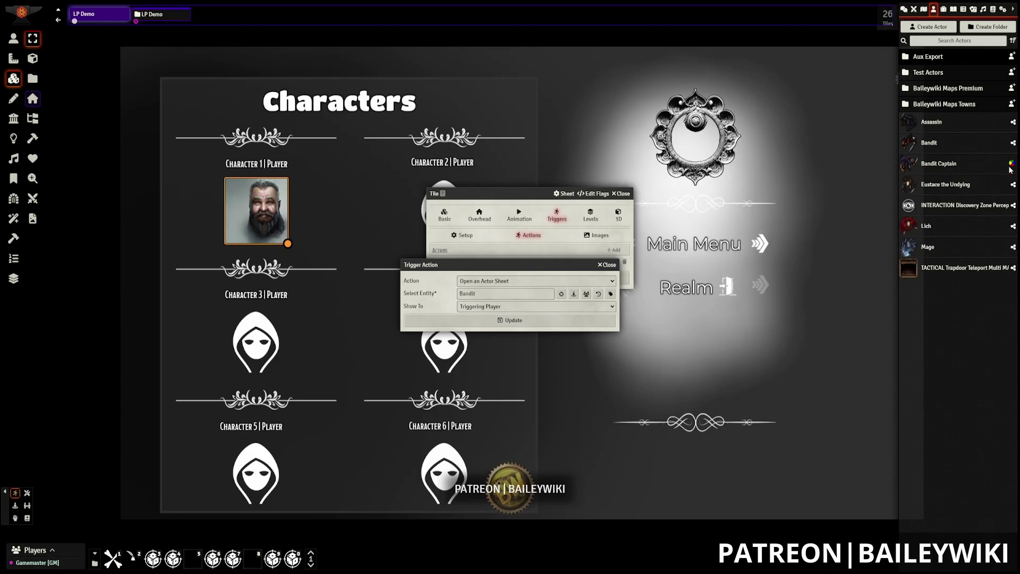